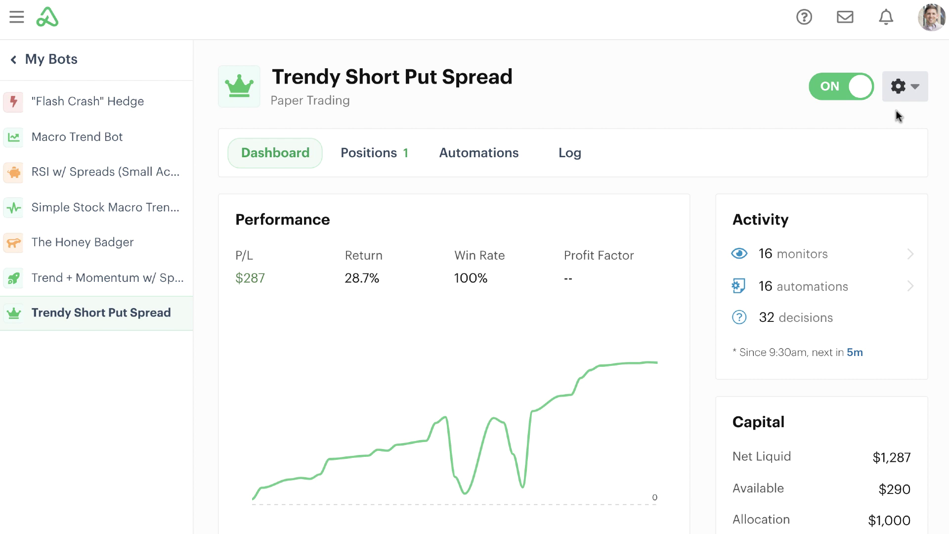
Open the Trendy Short Put Spread bot's settings to review its allocation and position limits
click(906, 90)
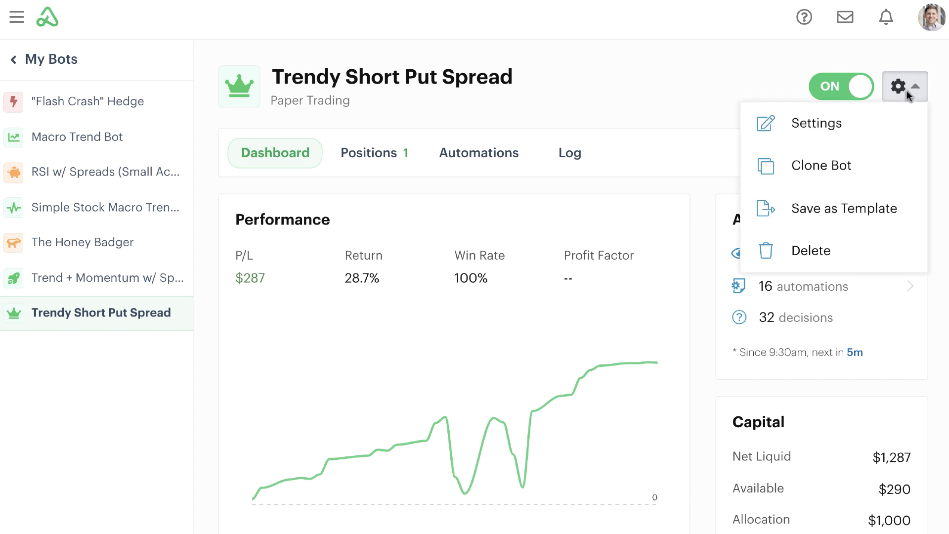
click(886, 124)
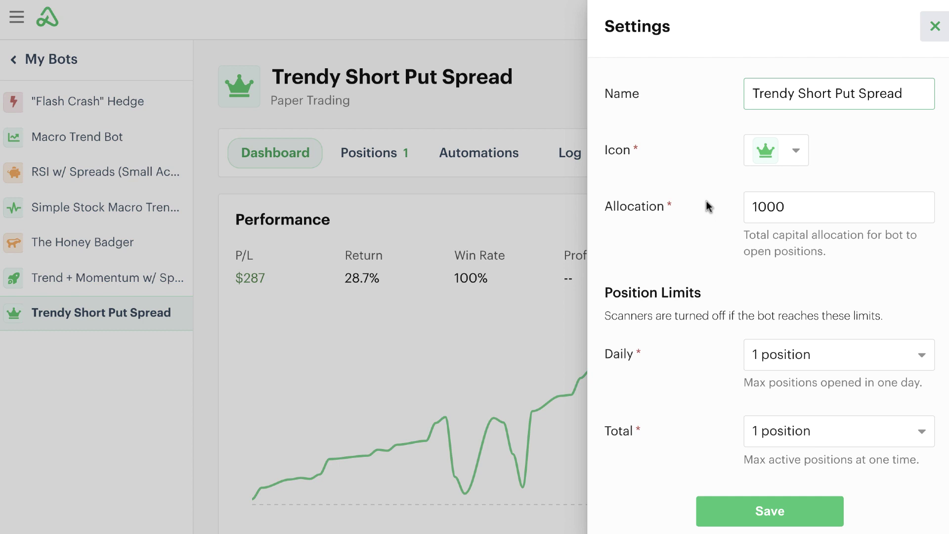
click(934, 29)
click(903, 88)
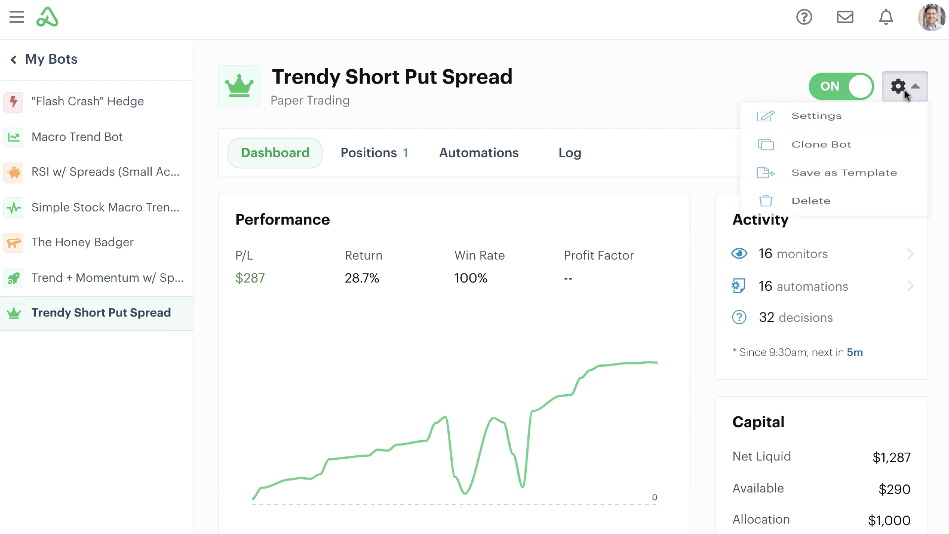
click(876, 127)
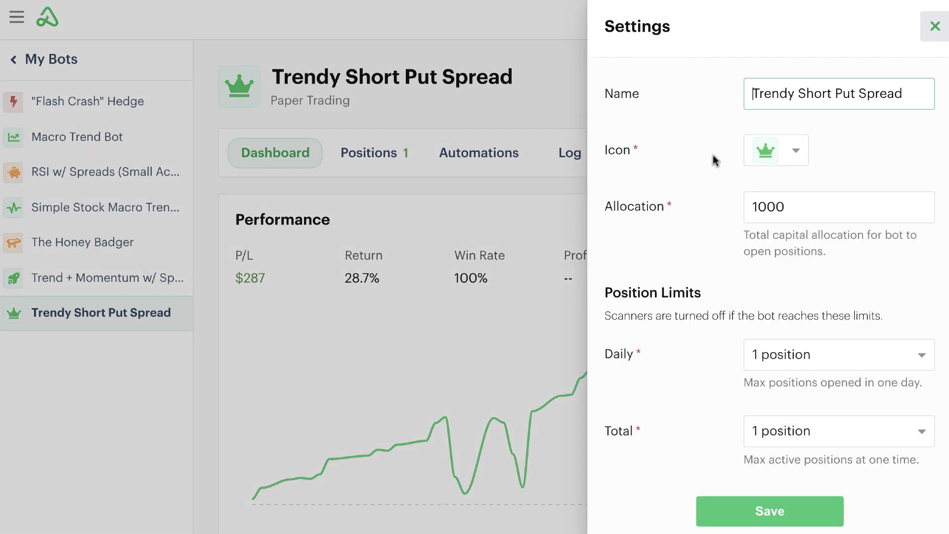
Raise the bot's total position limit to 2 positions
scroll(715, 159, down, 1)
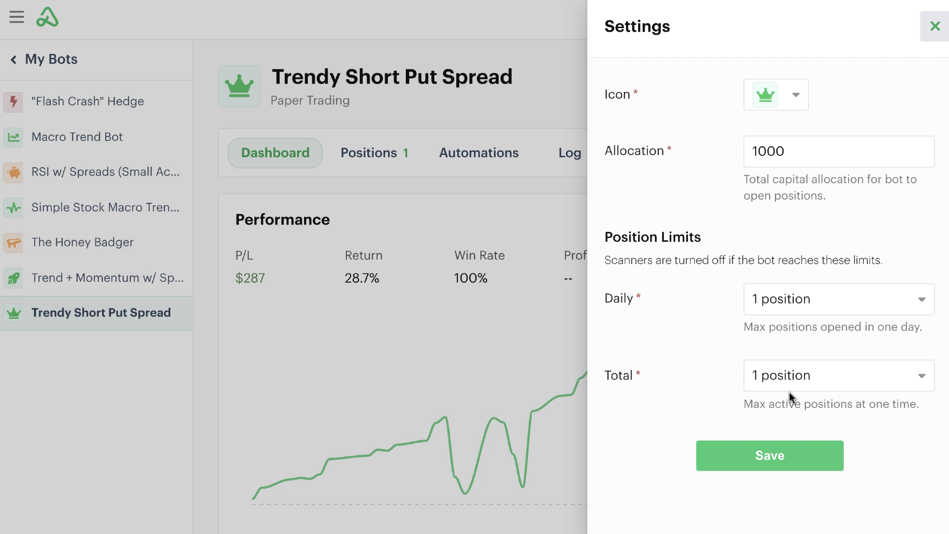
click(833, 383)
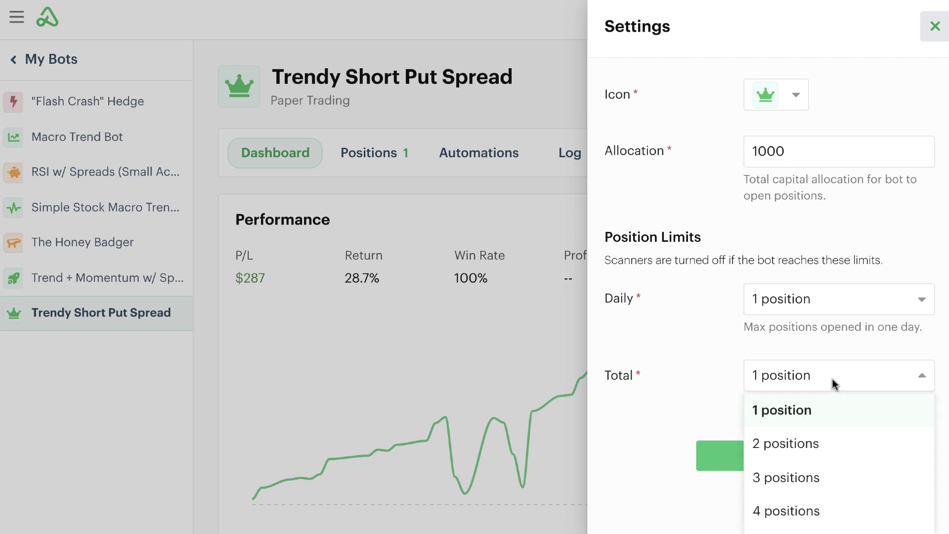
click(831, 448)
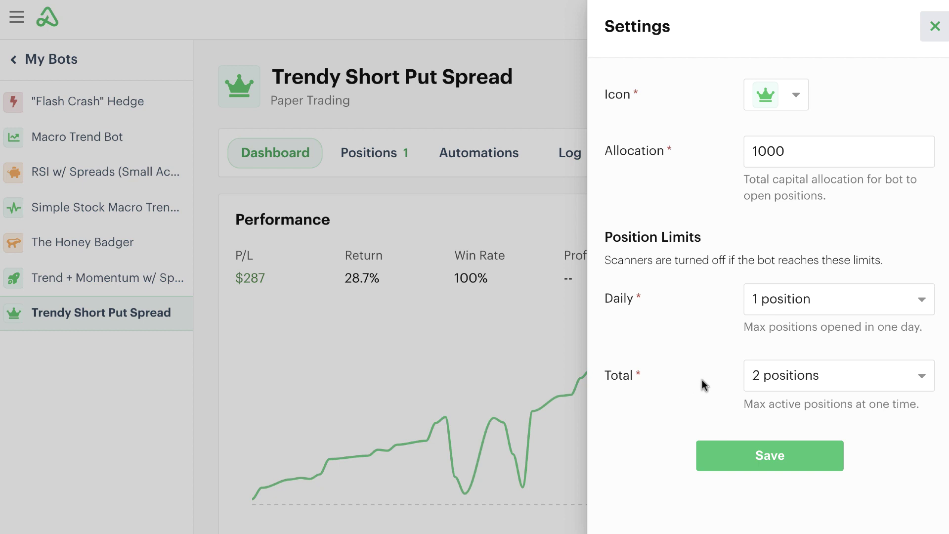
Set the total position limit to 1 position and save the bot's settings
click(784, 384)
click(783, 405)
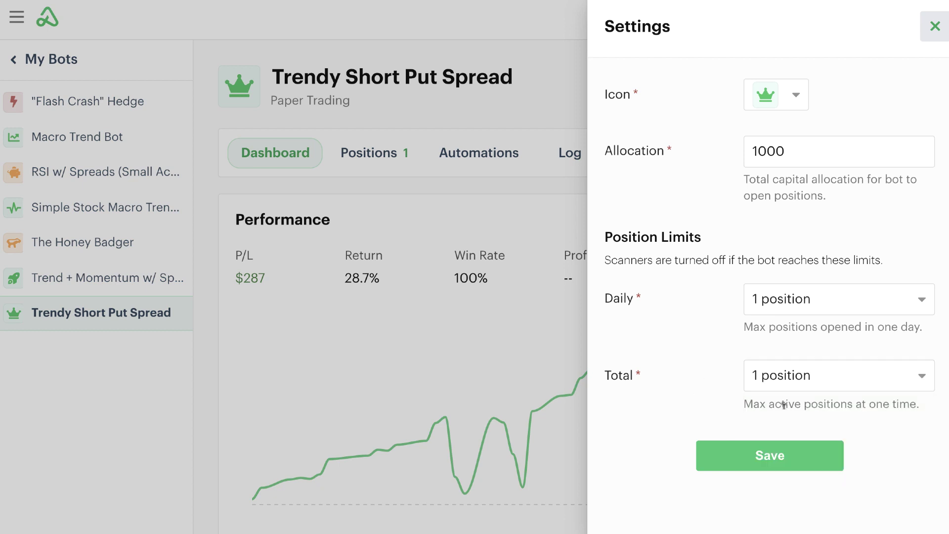
click(769, 455)
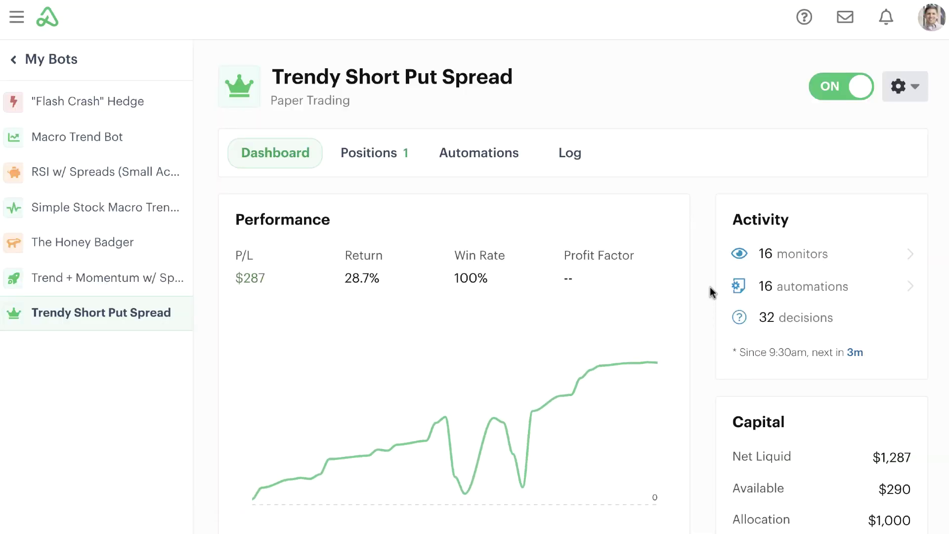
Place a manual long call trade on SPY with 30 days expiration, .30 delta strike and 1 contract, and check the bot's log
click(375, 151)
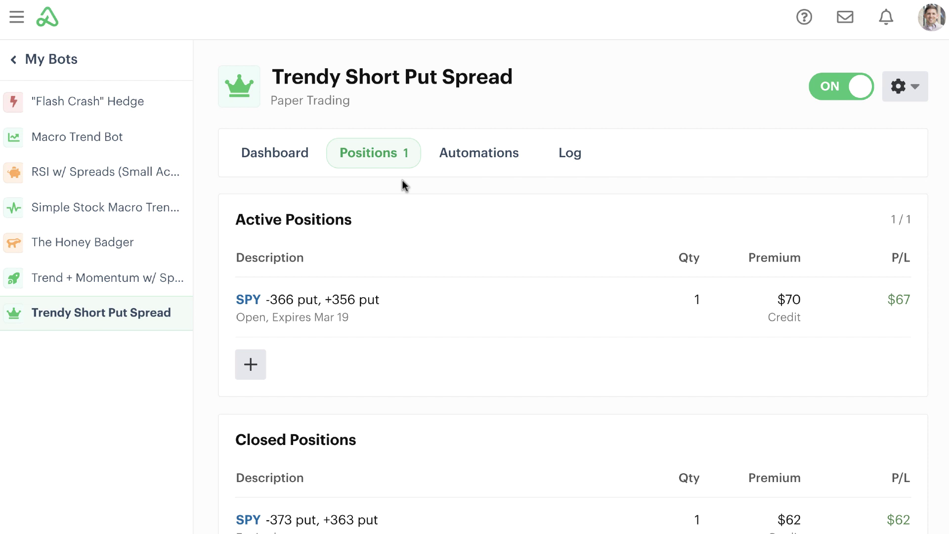
click(250, 364)
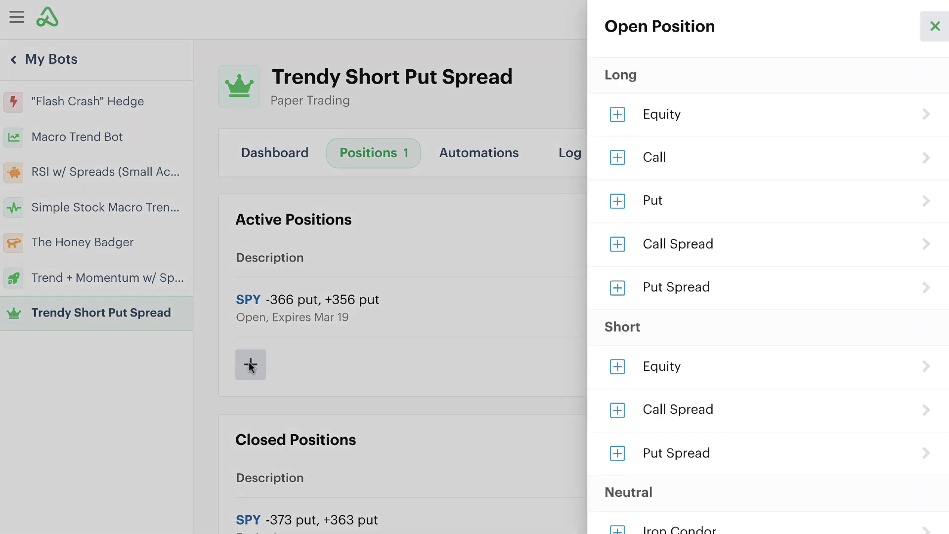
click(722, 158)
click(805, 93)
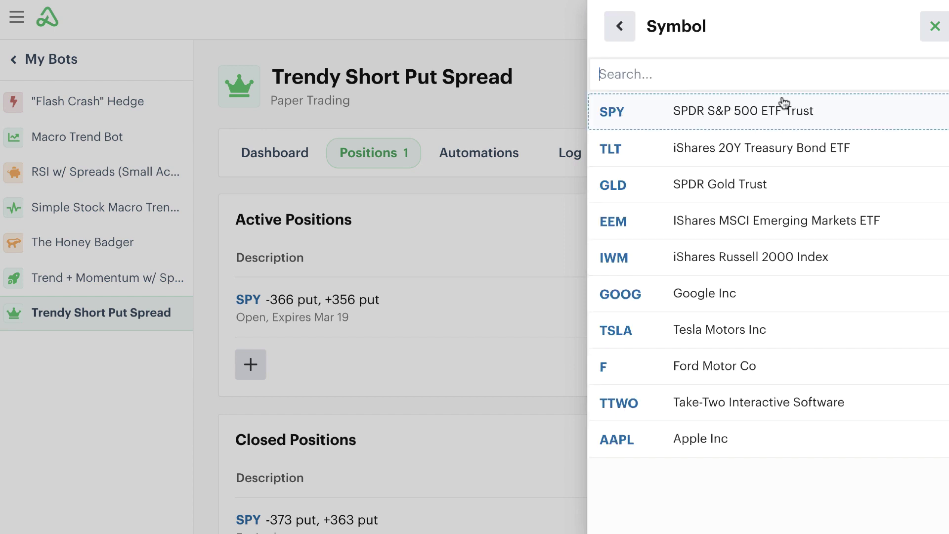
click(745, 110)
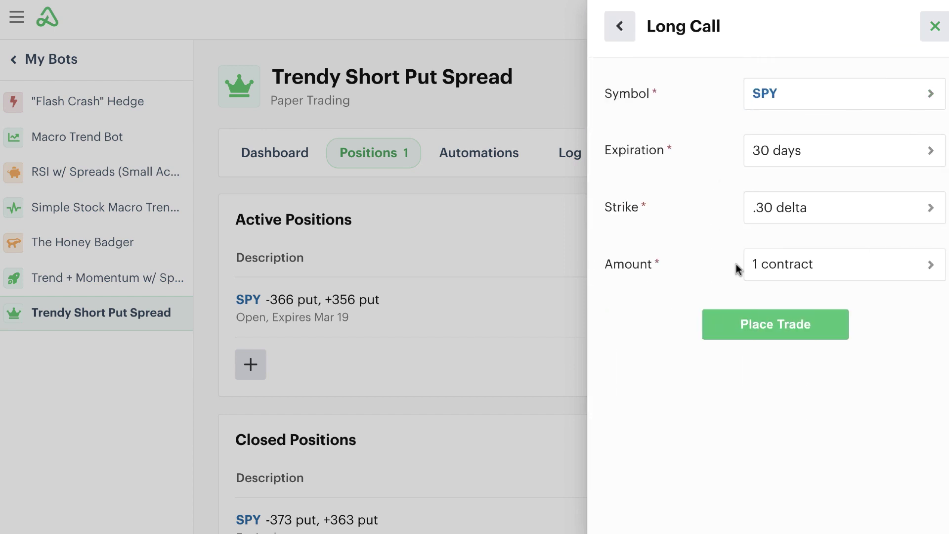
click(735, 327)
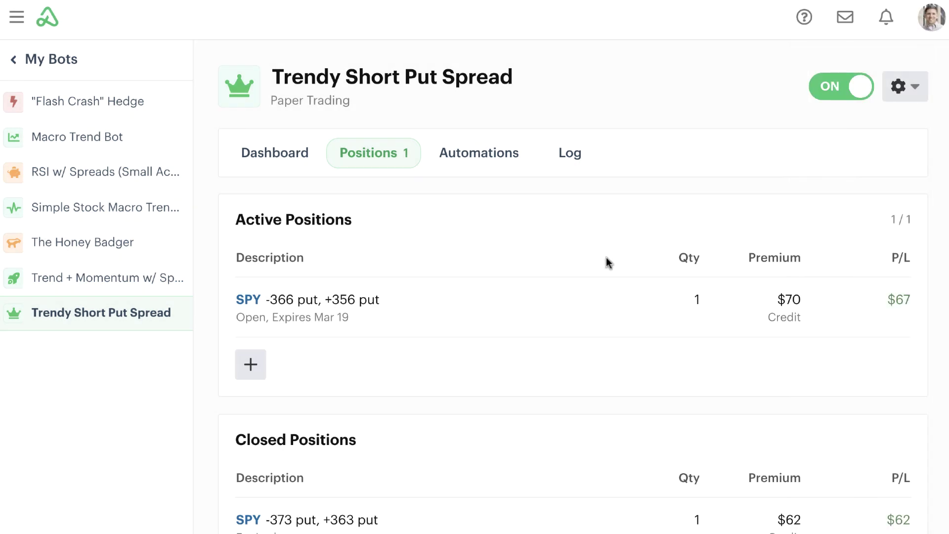
click(571, 153)
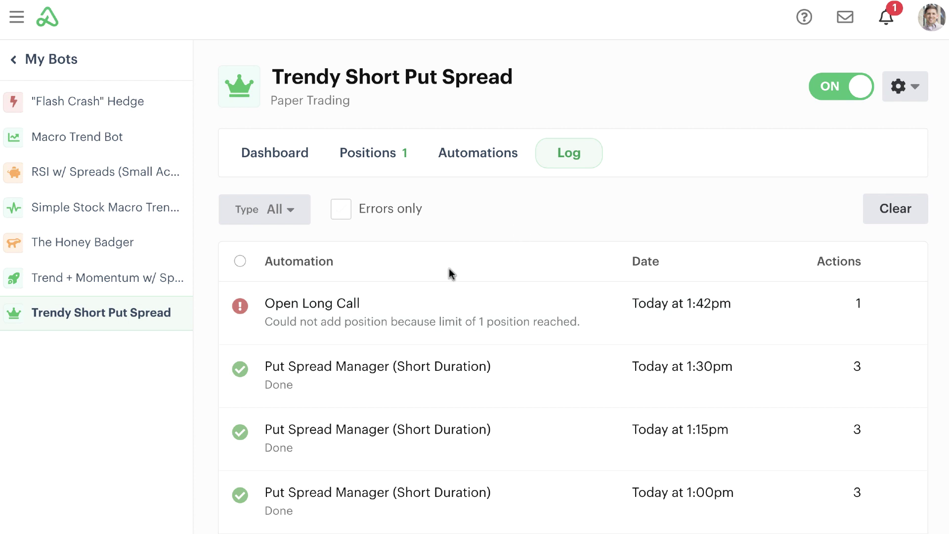
Manually run the Short Put Spread Scanner w/ Trend Filter automation with ticker symbol SPY and view the log
click(368, 151)
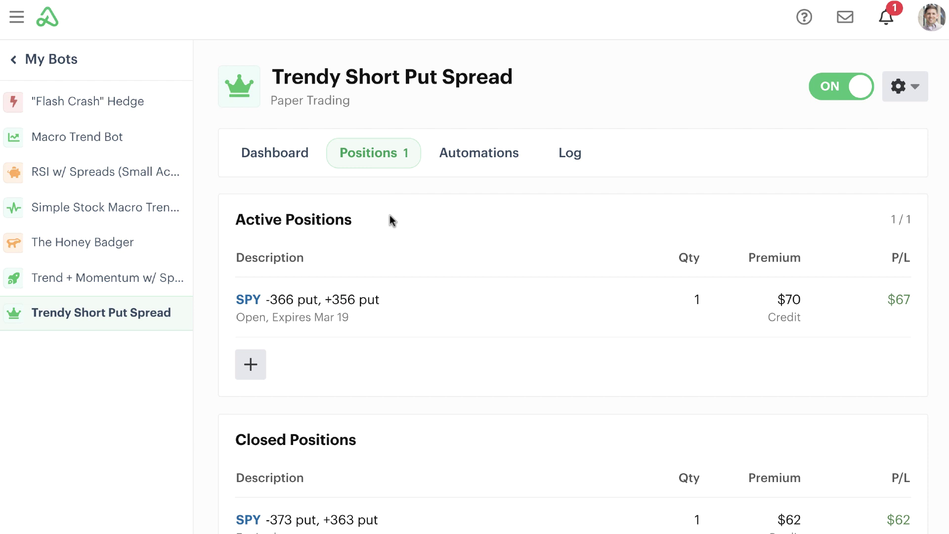
click(481, 157)
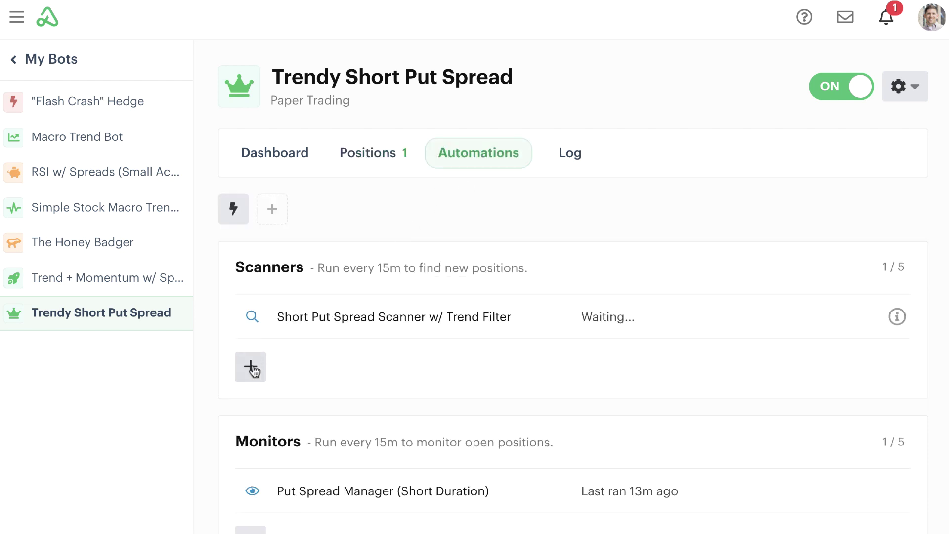
click(231, 212)
click(801, 94)
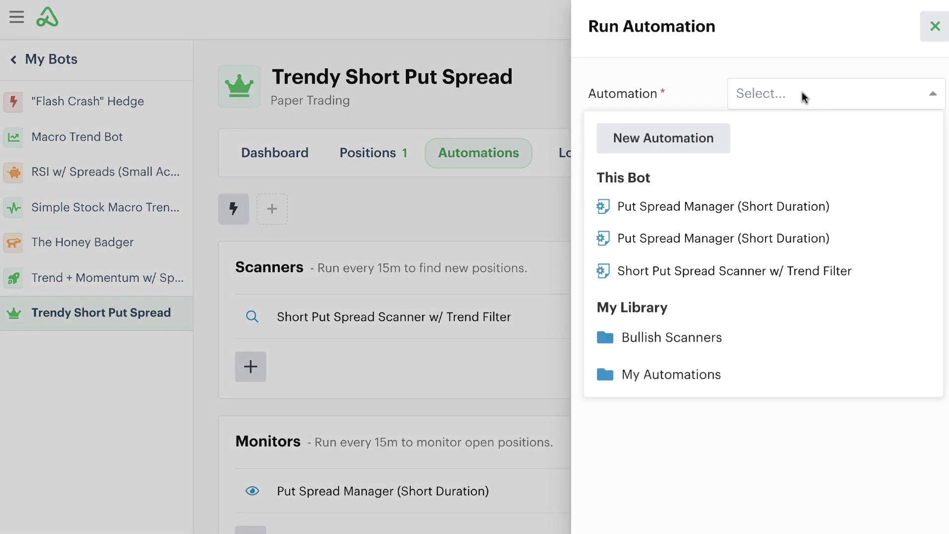
click(758, 272)
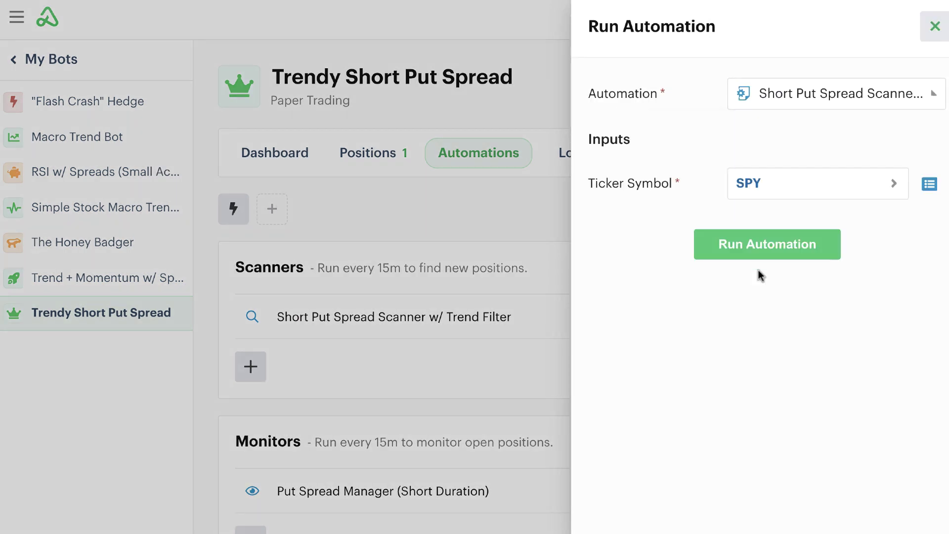
click(766, 248)
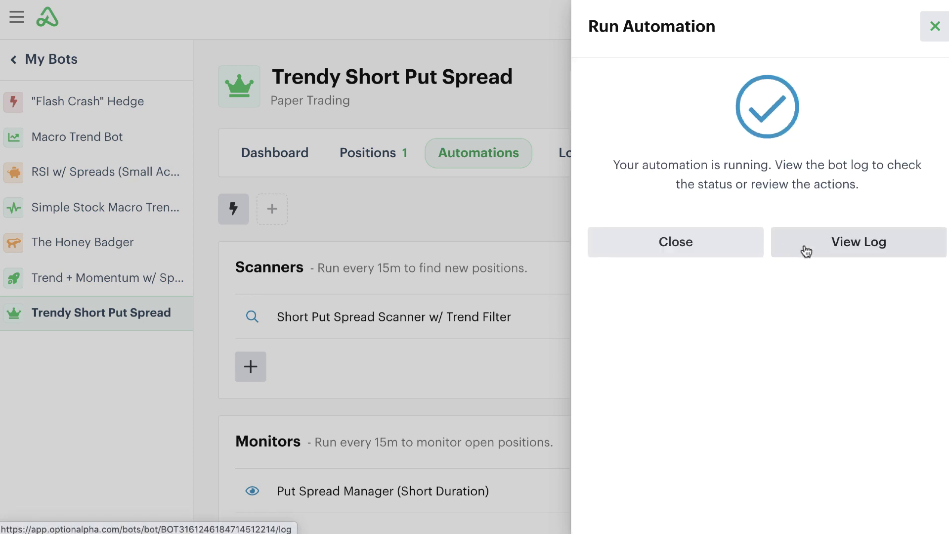
click(806, 251)
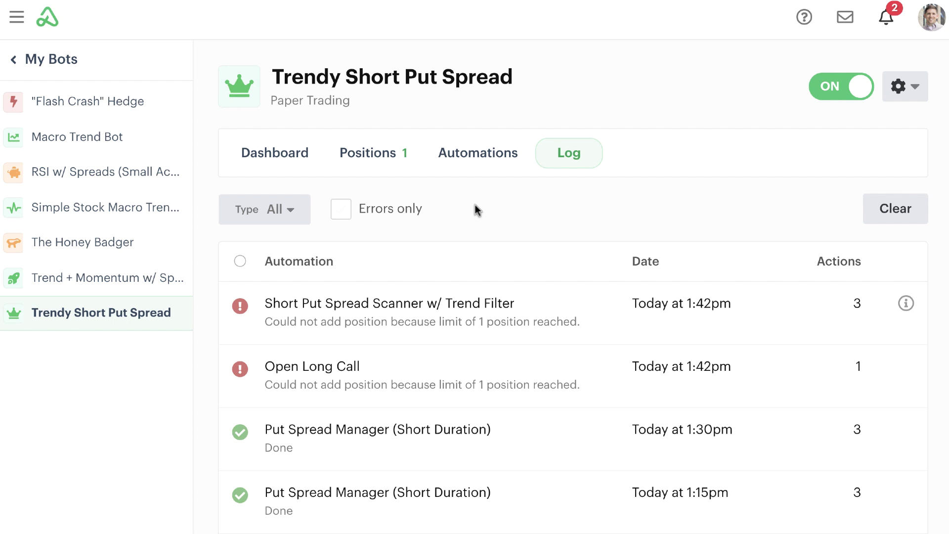
Set the bot's maximum total active positions to 2 positions and save the settings
click(373, 152)
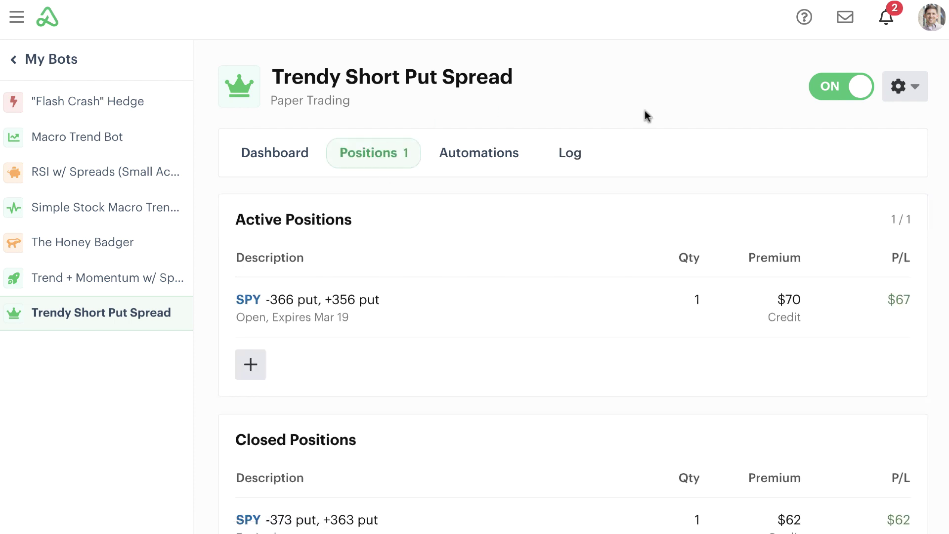
click(912, 92)
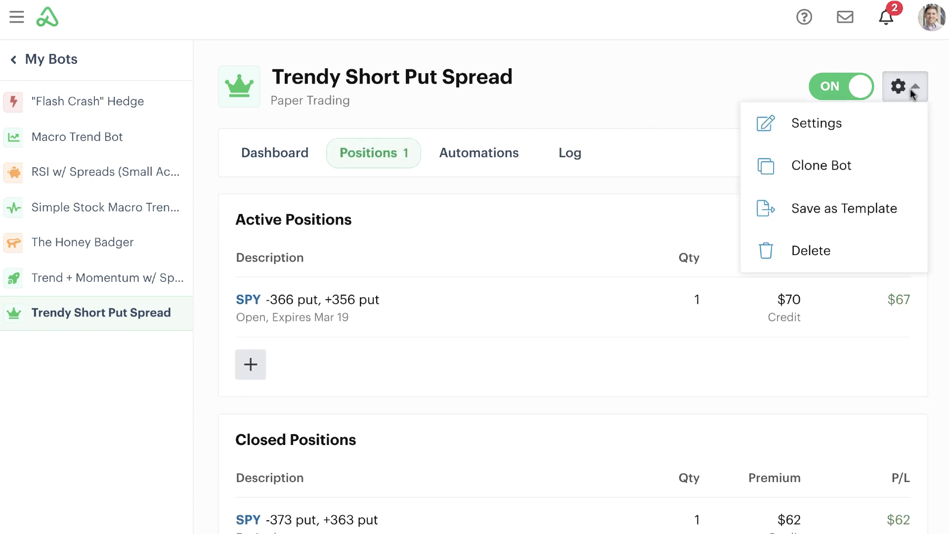
click(884, 125)
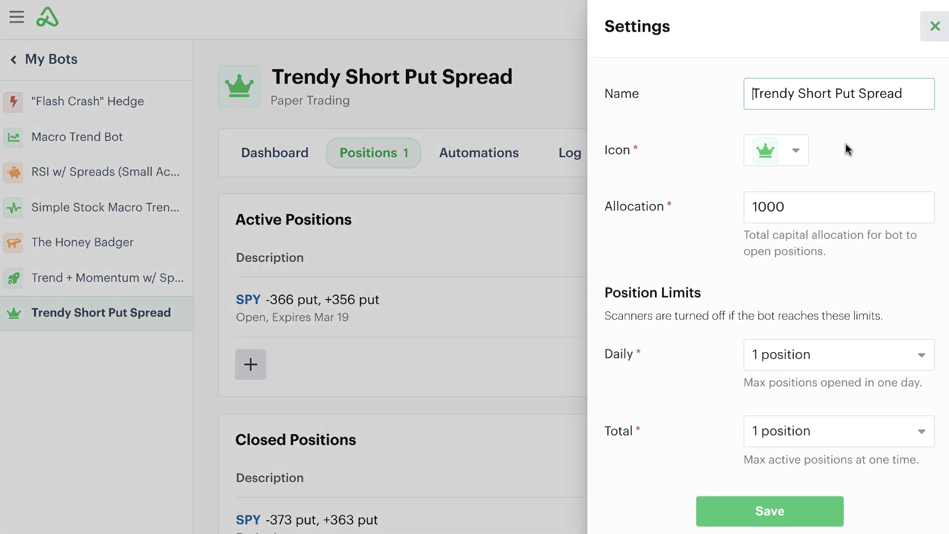
click(791, 436)
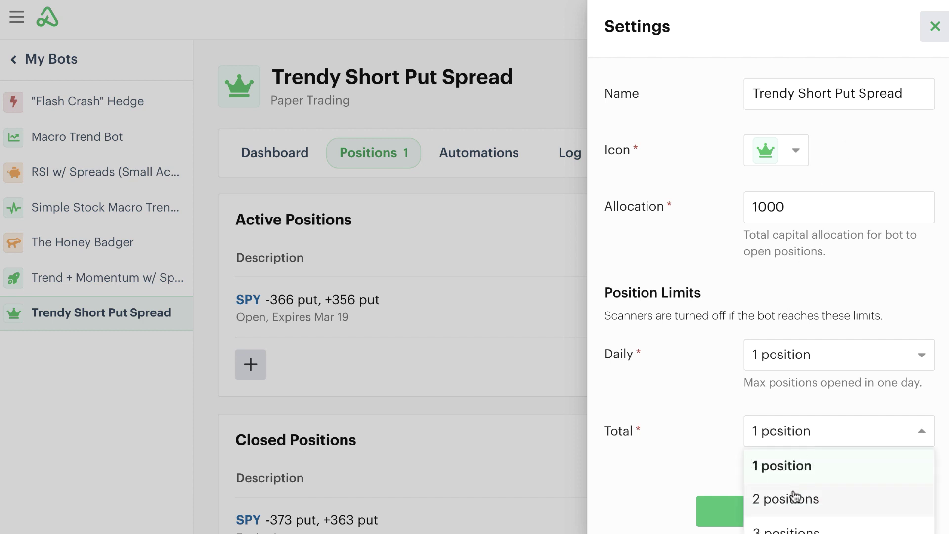
click(792, 498)
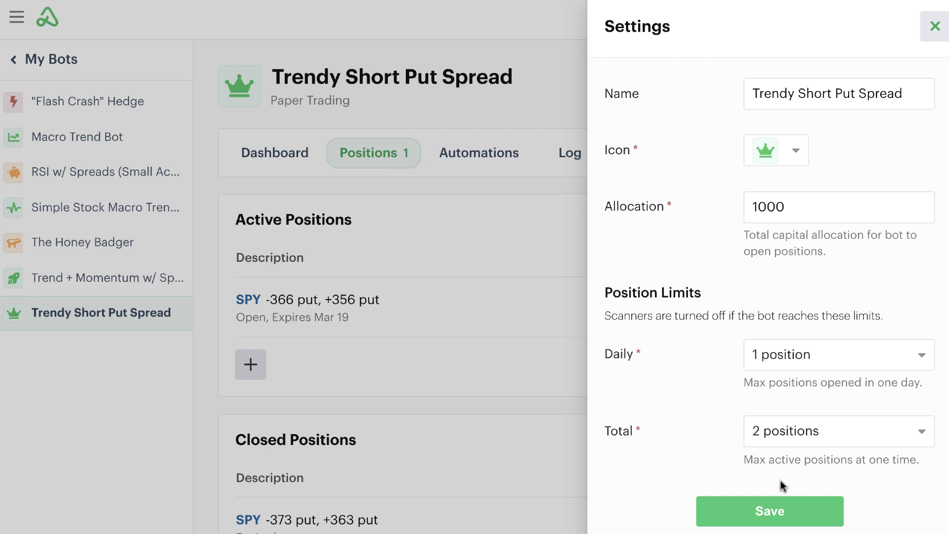
click(770, 511)
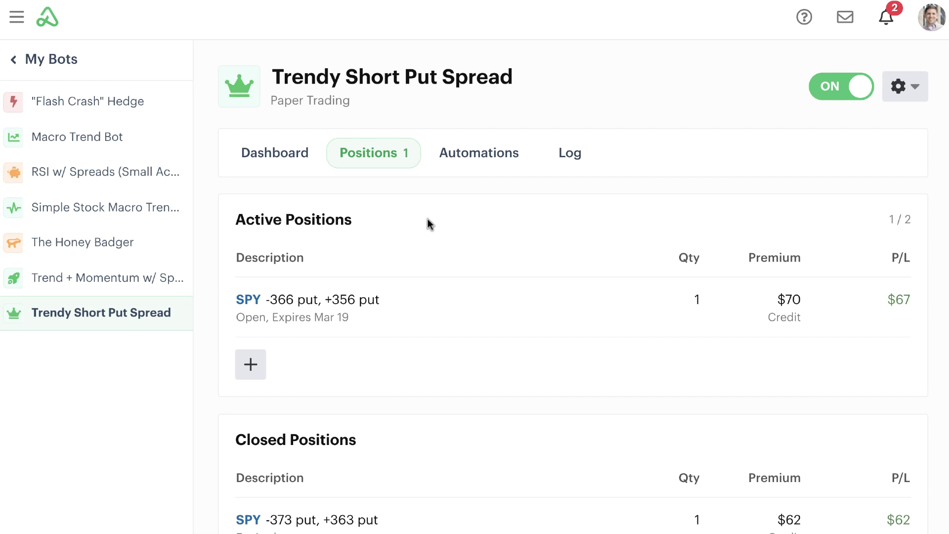
Run the Short Put Spread Scanner w/ Trend Filter automation again and check its entry in the bot's log
click(477, 155)
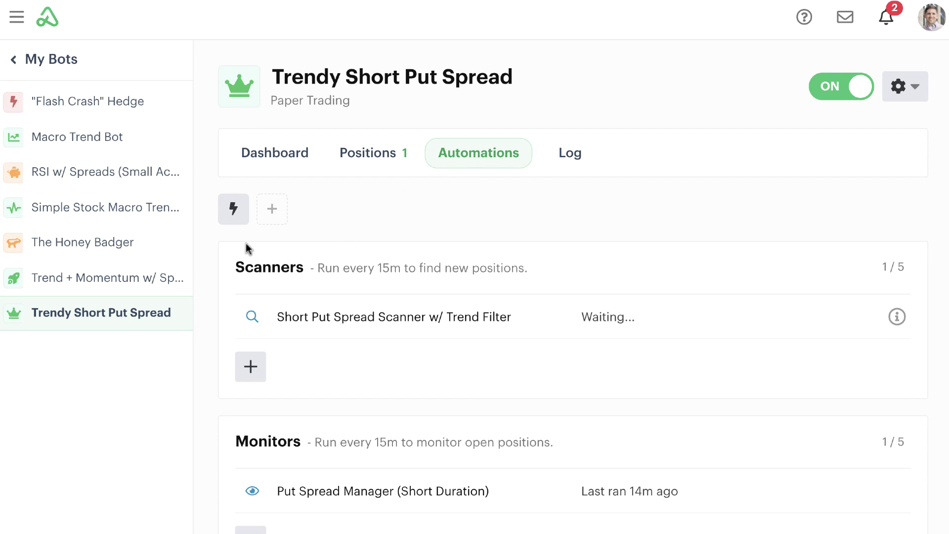
click(233, 214)
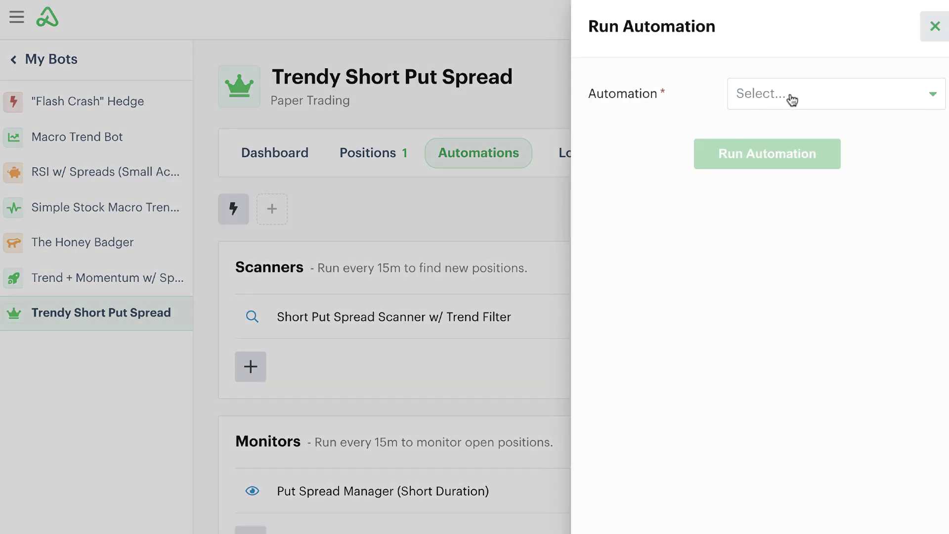
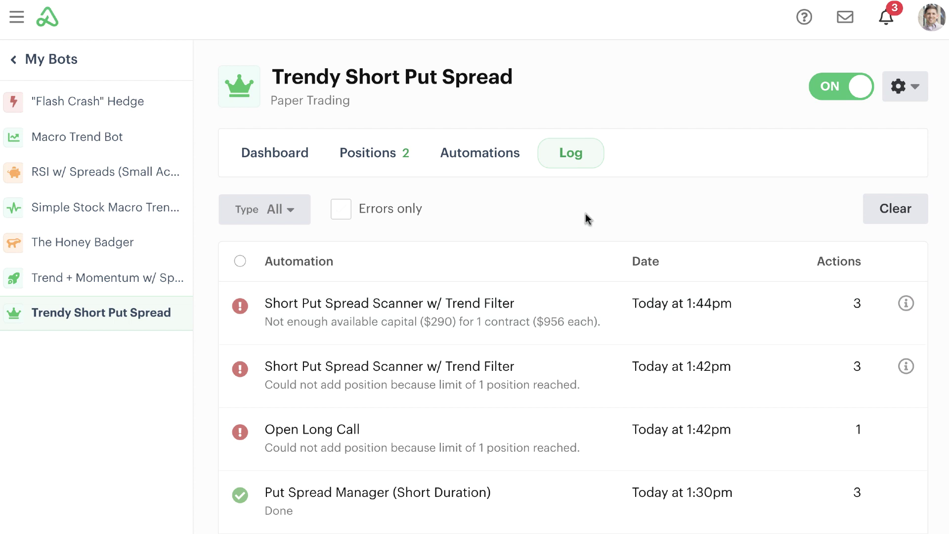
Inspect the details of the SPY -380 put, +370 put position among the bot's active positions
click(366, 150)
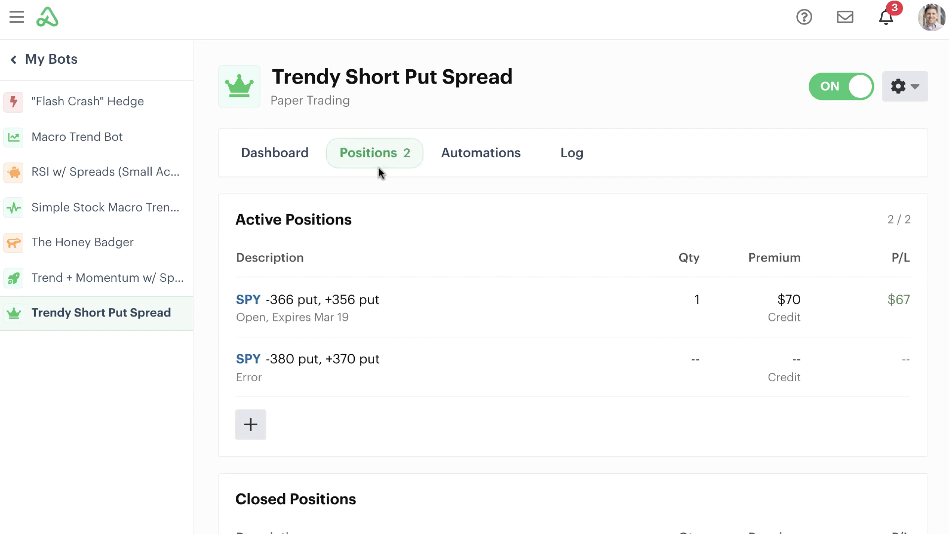
click(424, 361)
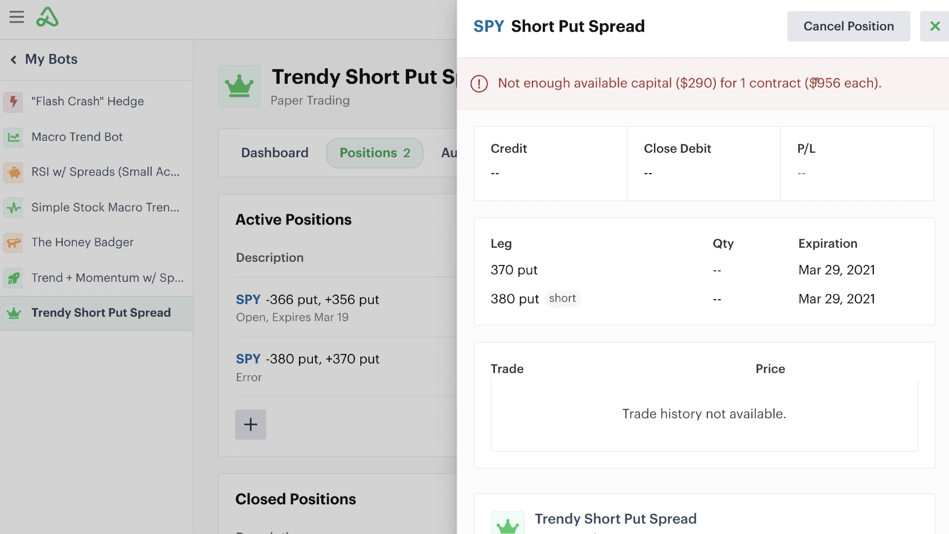
click(933, 26)
Review the activity and capital figures on the bot's dashboard
click(280, 155)
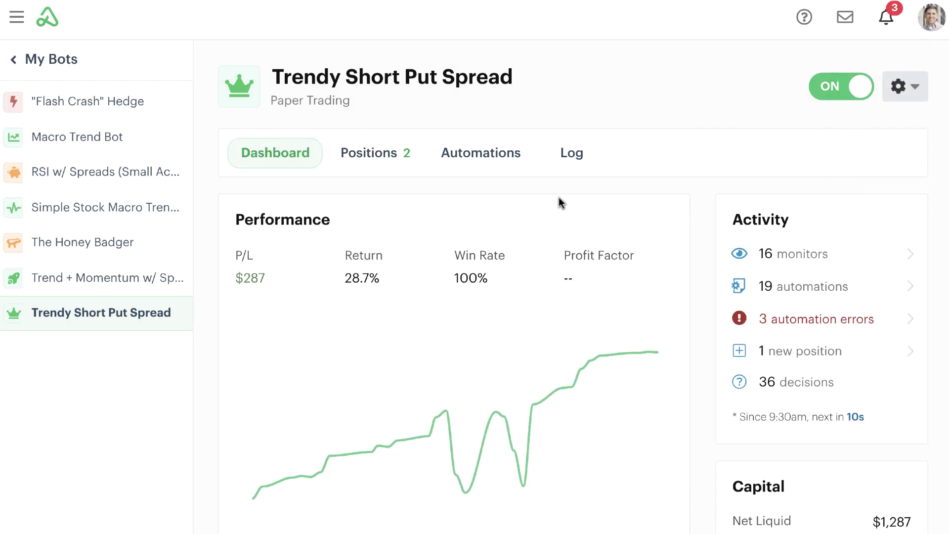
scroll(711, 208, down, 3)
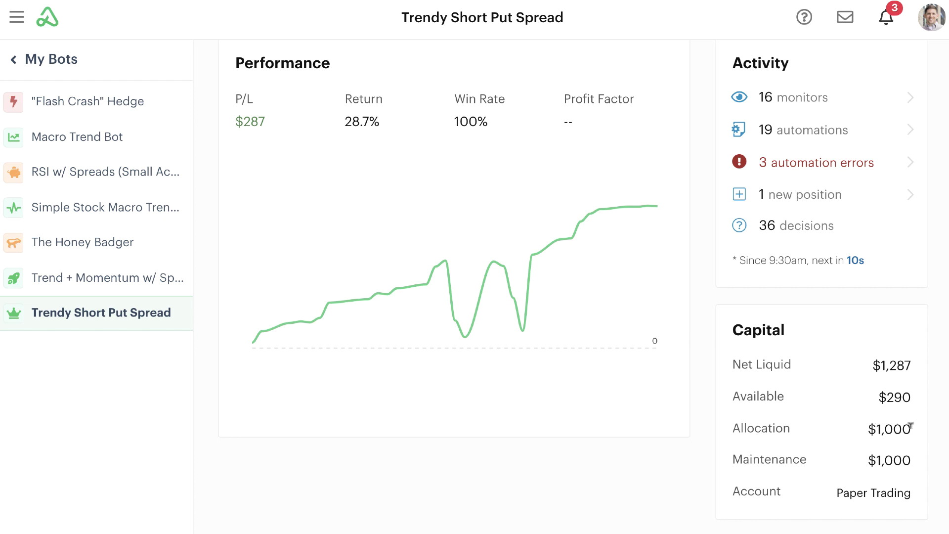
scroll(911, 425, up, 3)
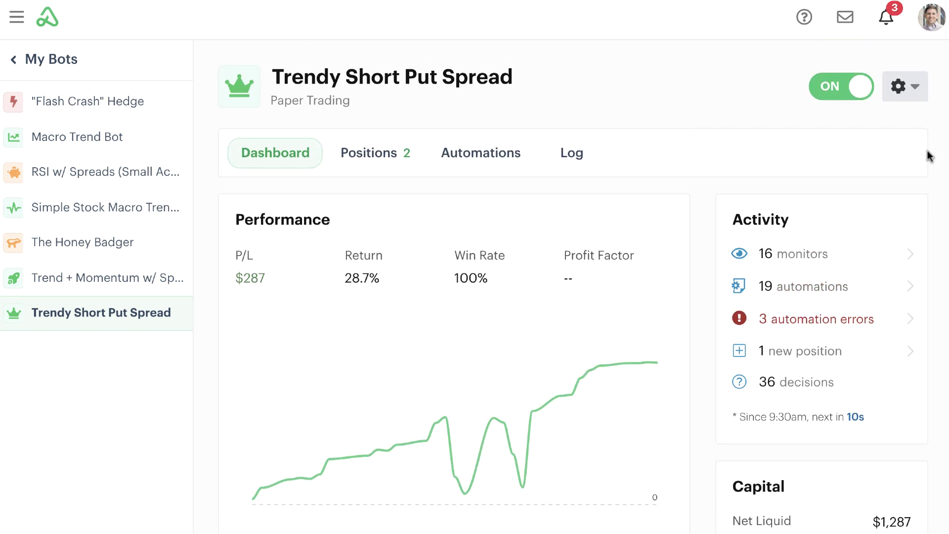
Review the bot's allocation and daily and total position limits in its settings
click(906, 89)
click(886, 129)
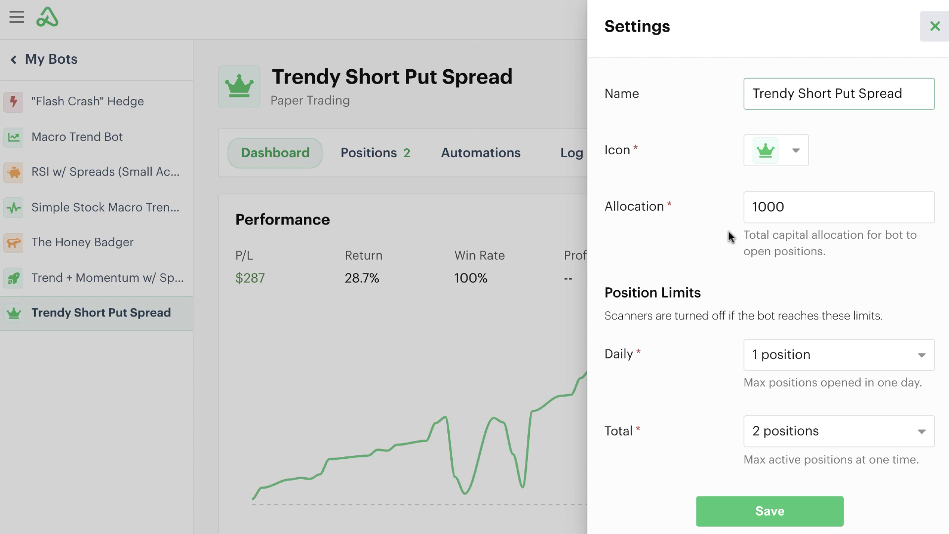
click(926, 31)
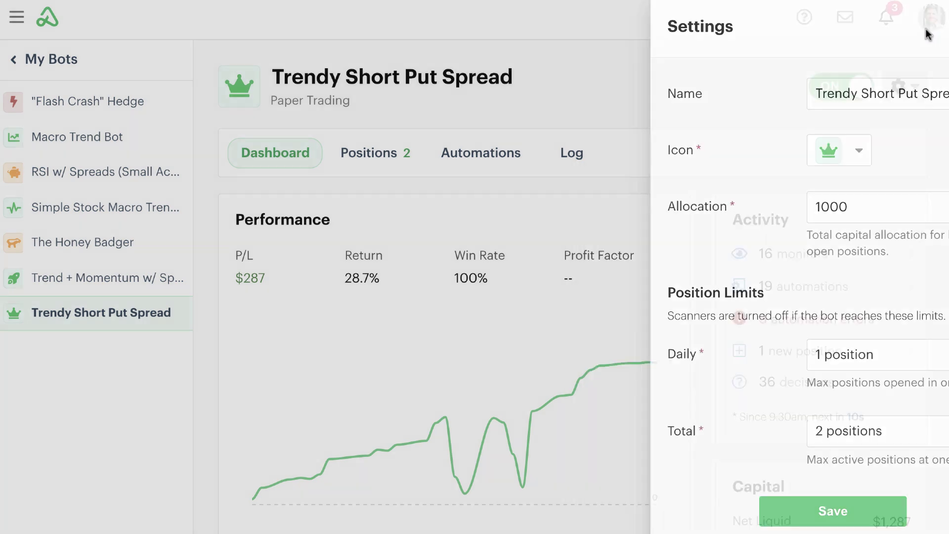
Cancel the bot's SPY -380 put, +370 put position that is in error and reload the positions list
click(379, 152)
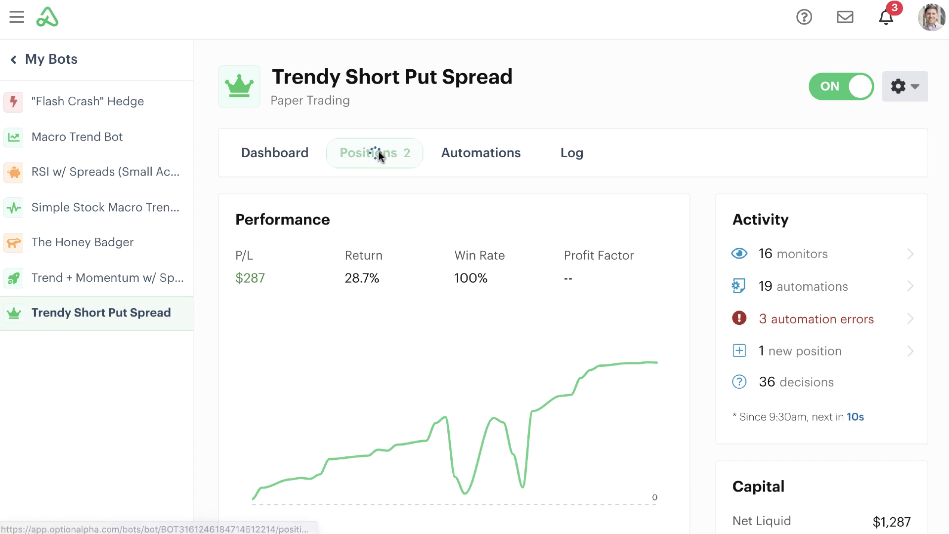
click(426, 367)
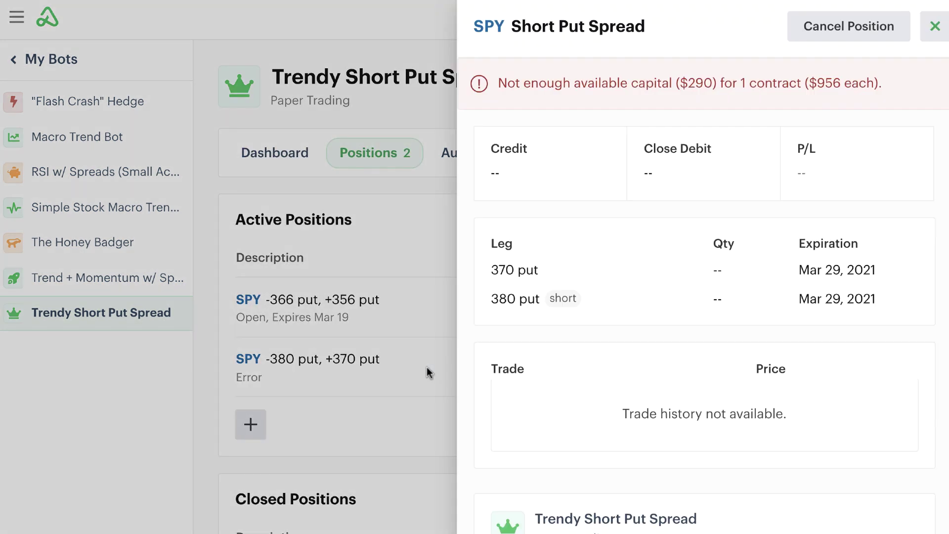
click(855, 37)
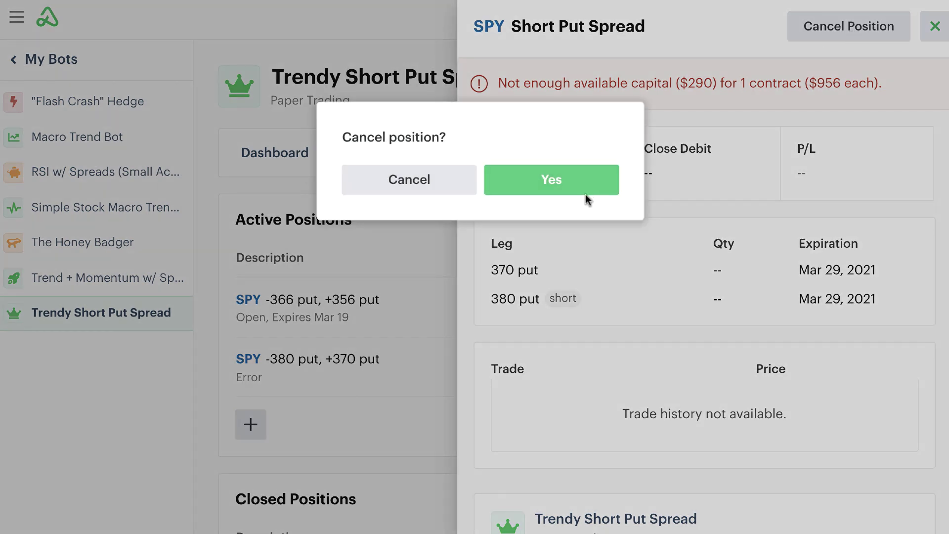
click(549, 181)
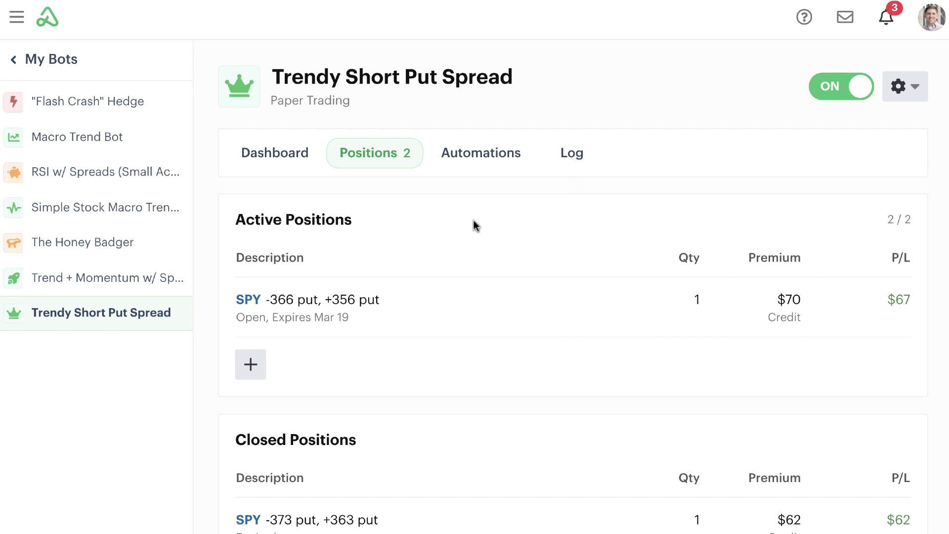
click(473, 160)
click(371, 157)
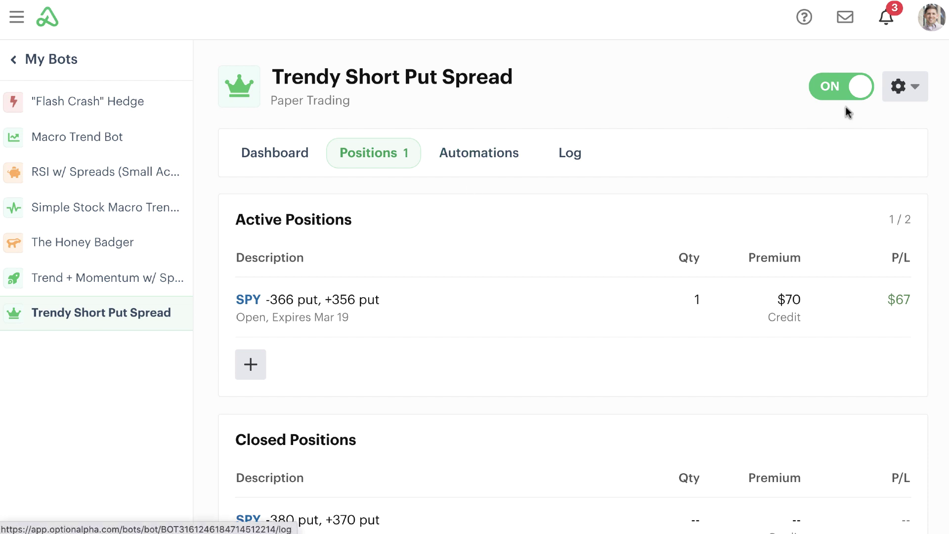
Set the bot's allocation to 5000 and its daily limit to 2 positions, and save the settings
click(902, 88)
click(857, 122)
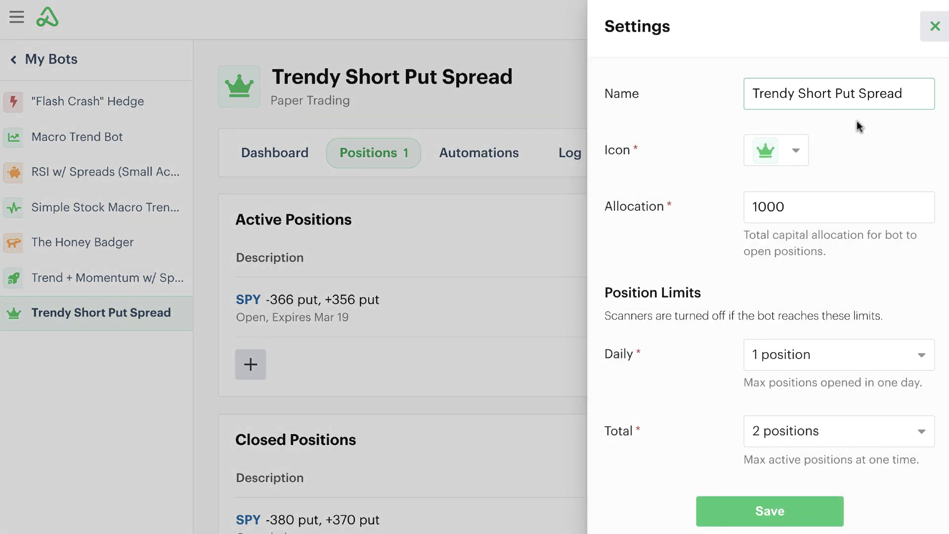
double_click(807, 201)
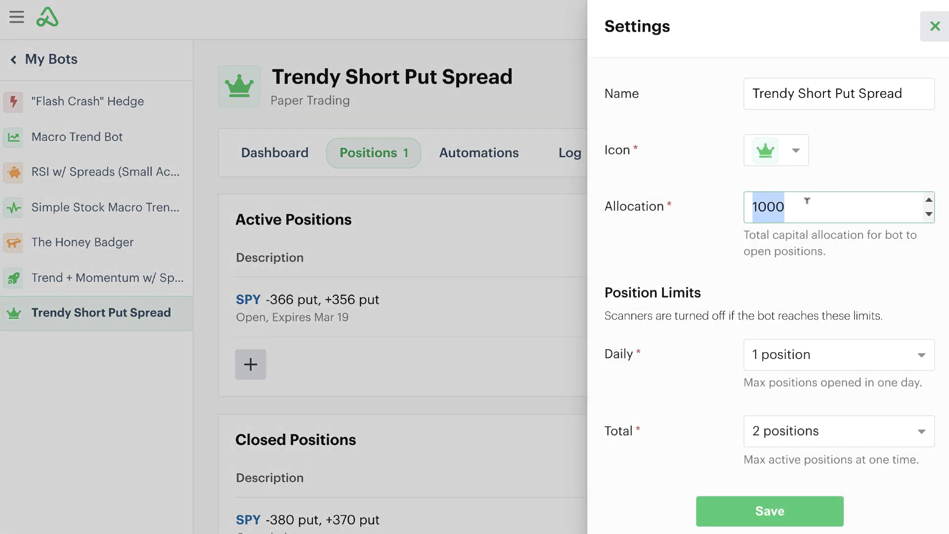
text(5000)
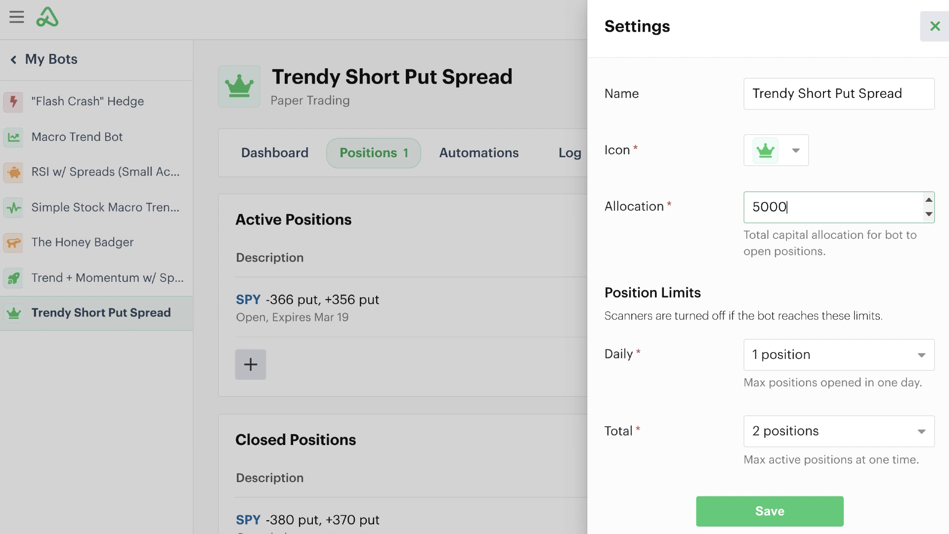
click(767, 359)
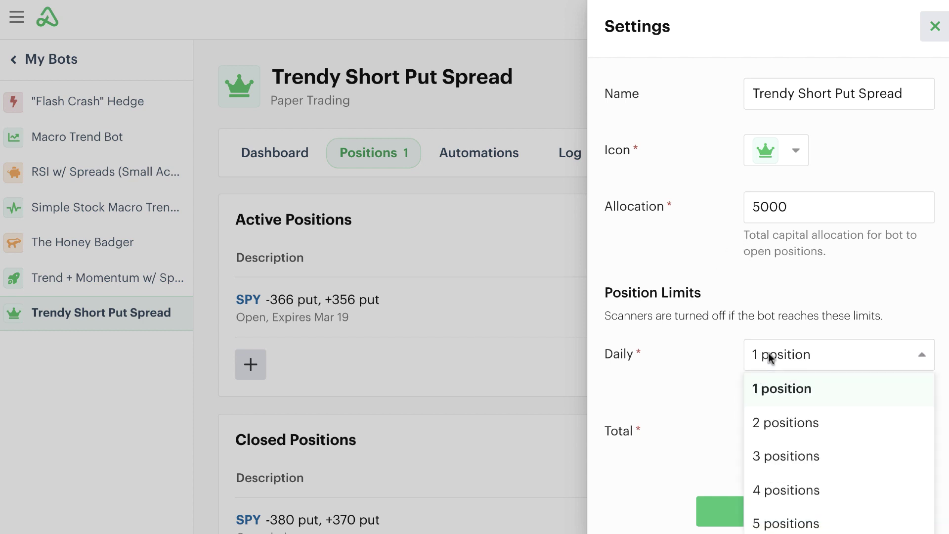
click(775, 423)
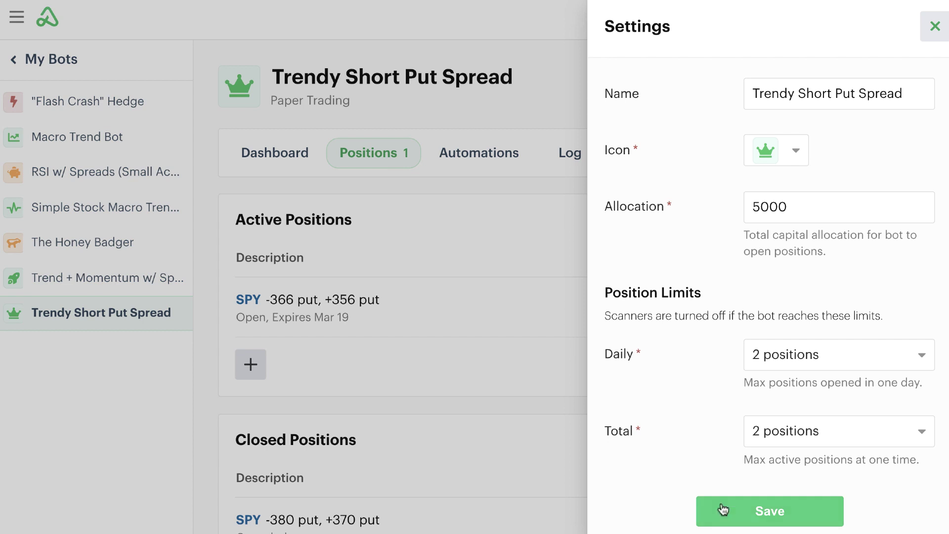
click(729, 515)
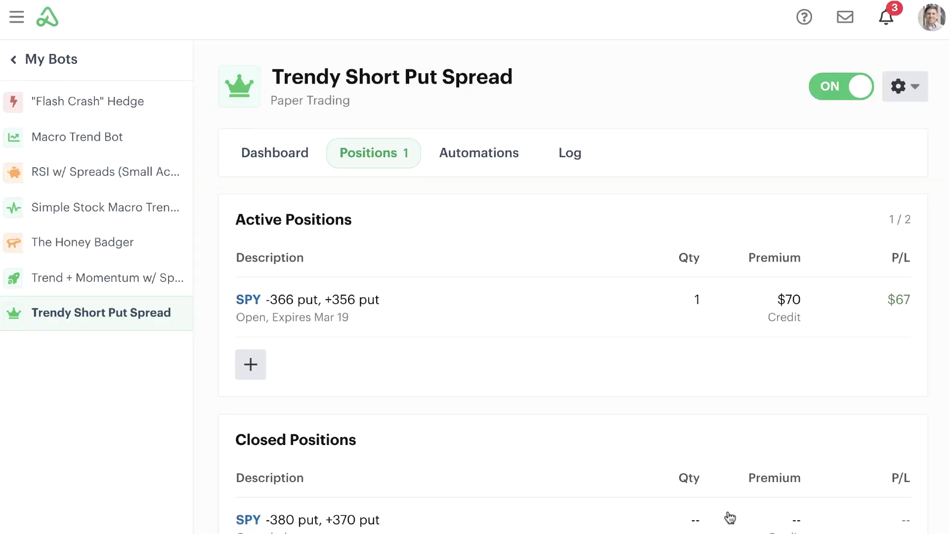
Review the bot's capital figures on its dashboard
click(267, 156)
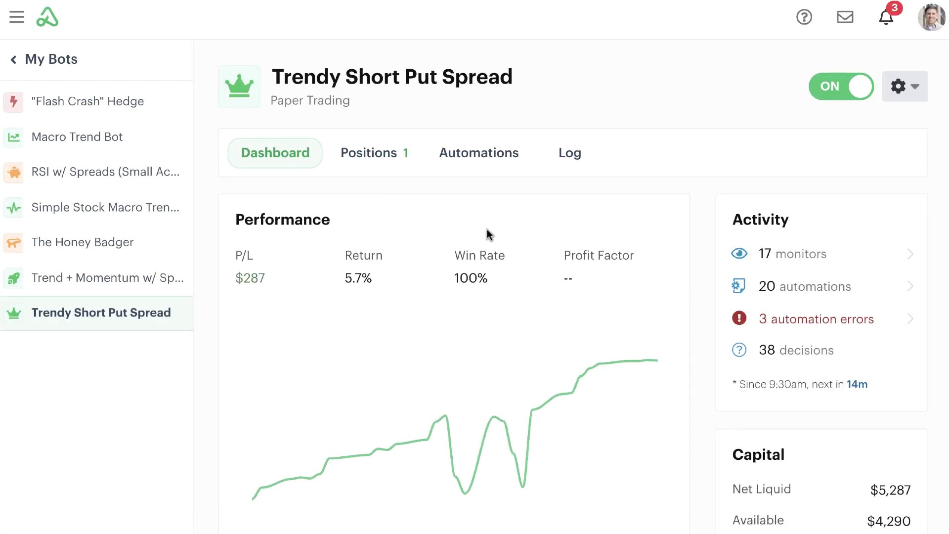
scroll(705, 230, down, 3)
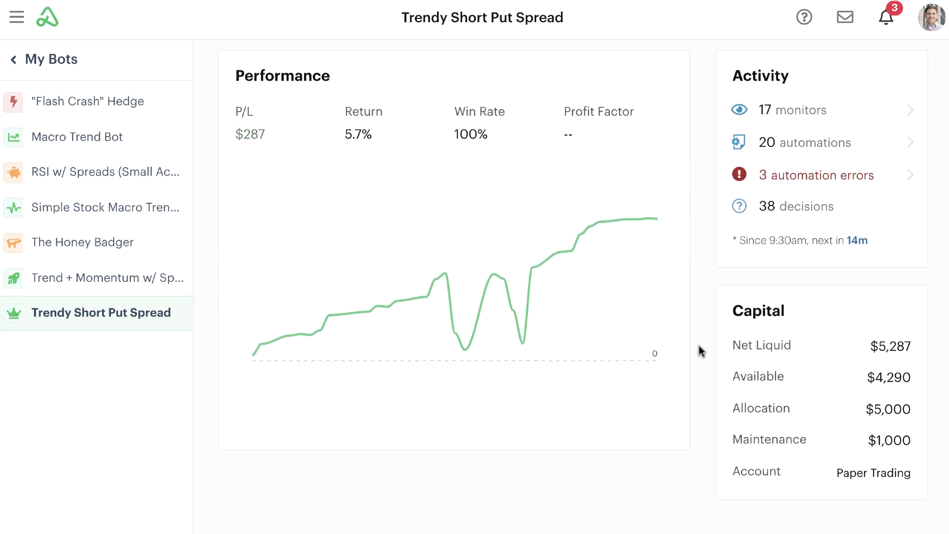
scroll(699, 345, up, 3)
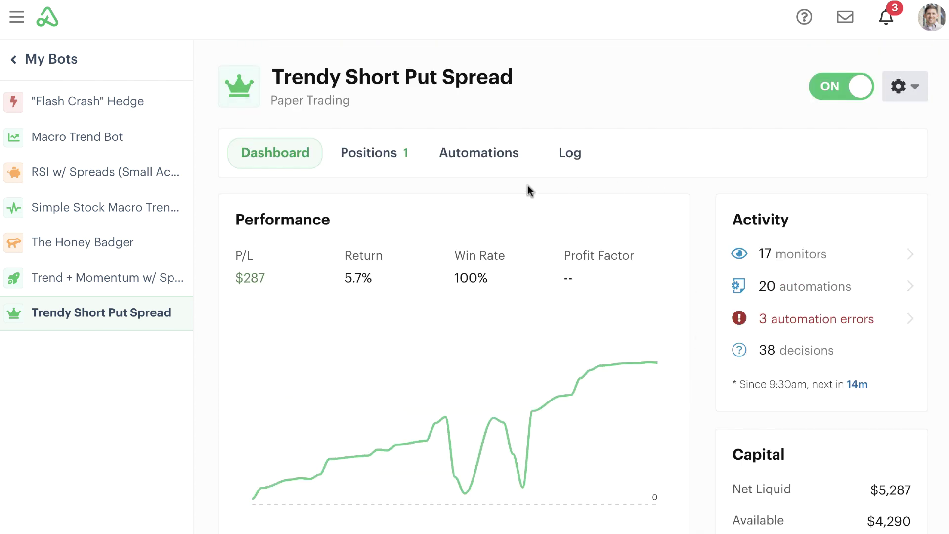
Run the bot's Short Put Spread Scanner w/ Trend Filter automation with SPY as the ticker symbol
click(491, 152)
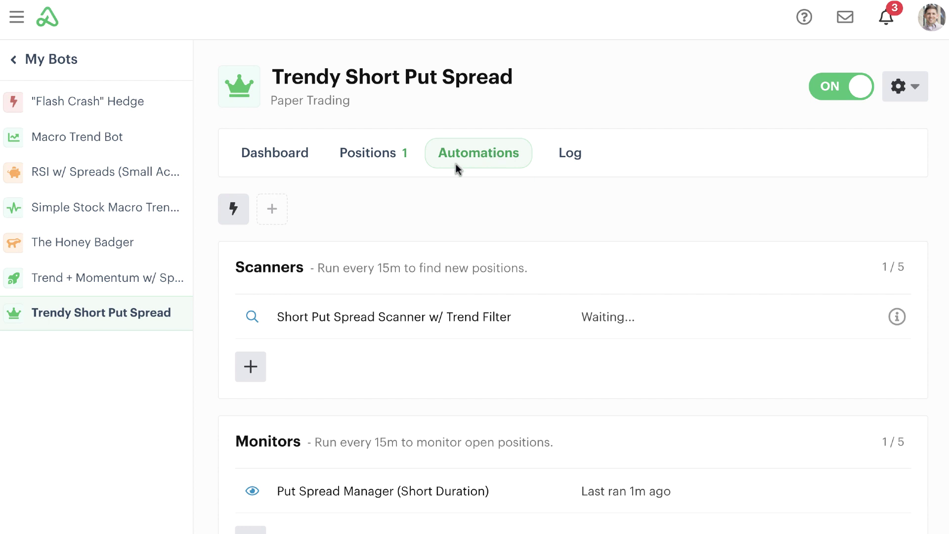
click(234, 209)
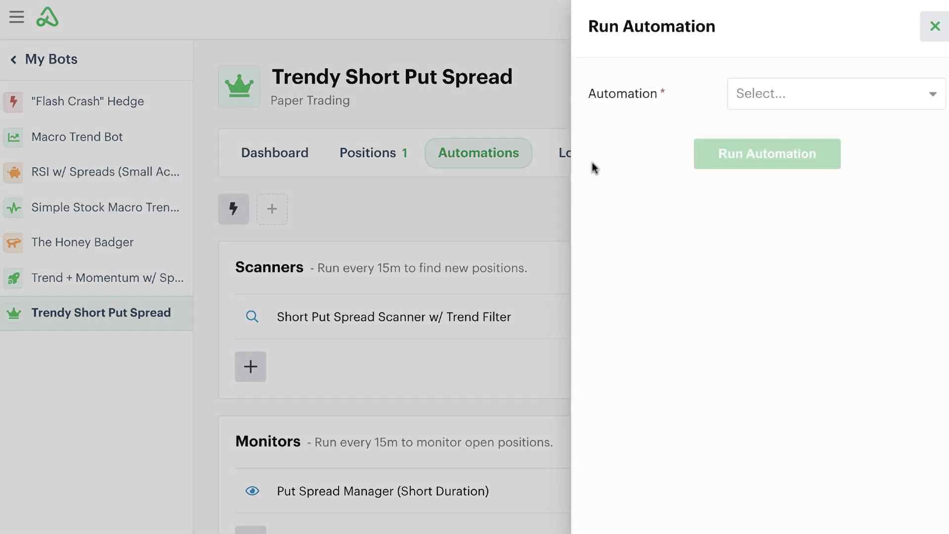
click(776, 95)
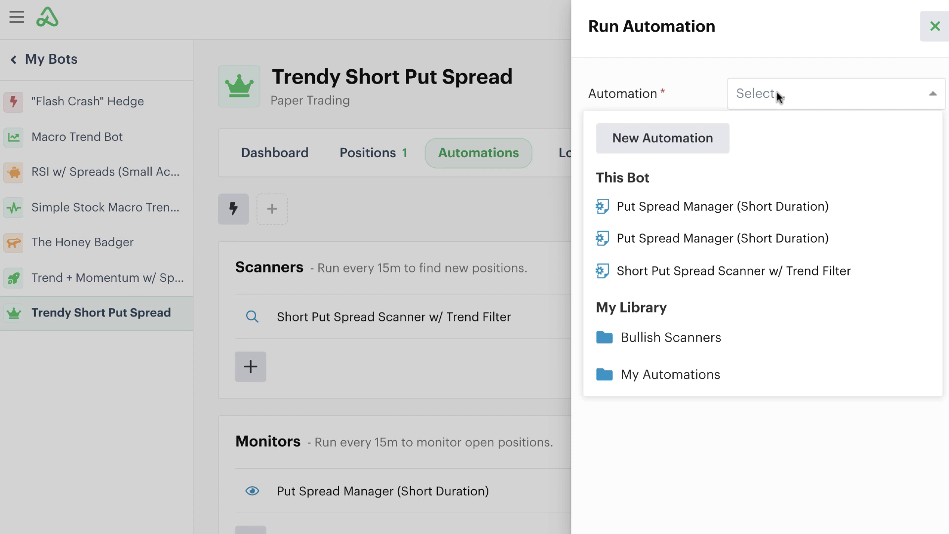
click(743, 271)
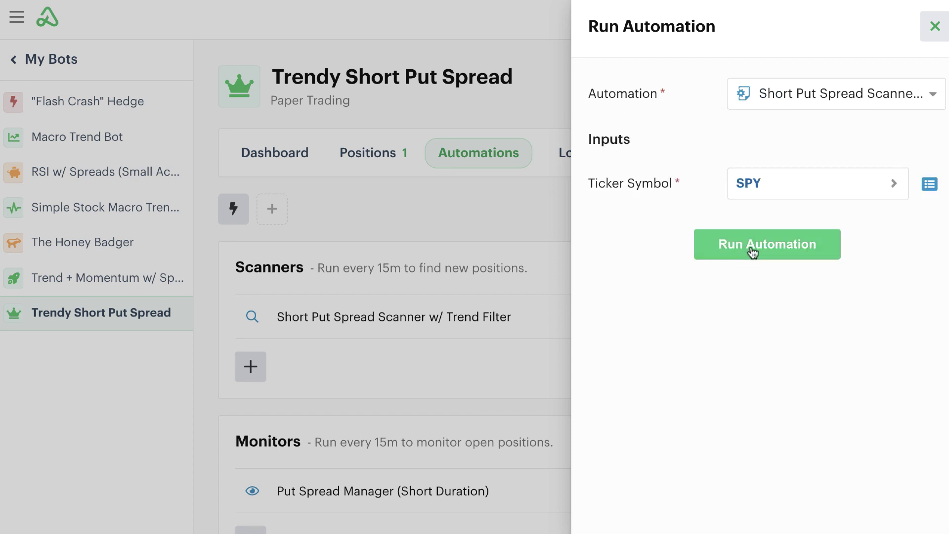
click(752, 252)
click(801, 248)
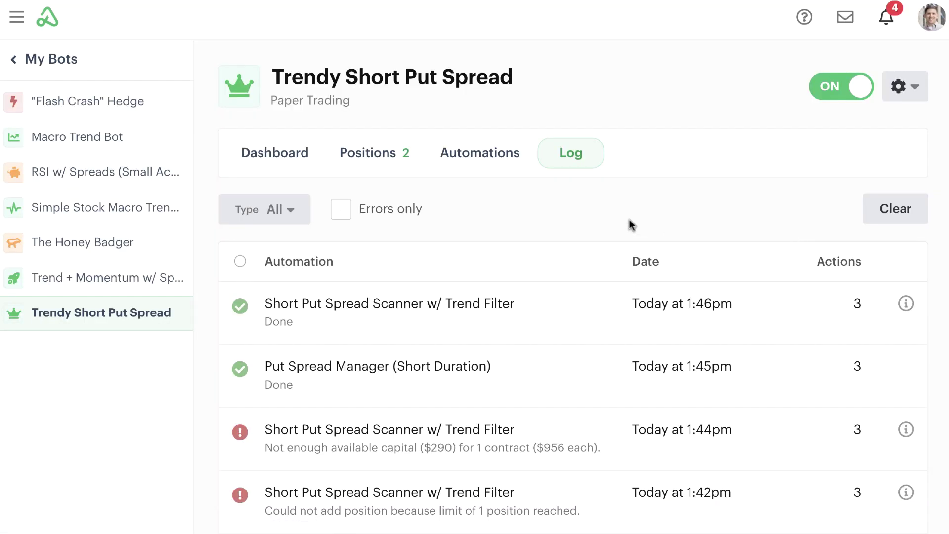
Inspect the decision path of the latest scanner run in the log and check the bot's active positions
click(561, 322)
scroll(707, 236, down, 2)
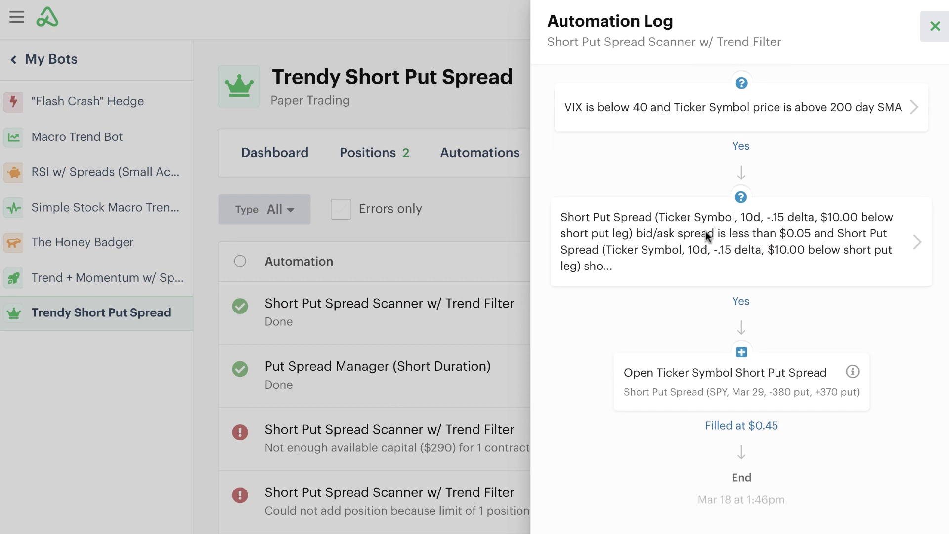
click(933, 28)
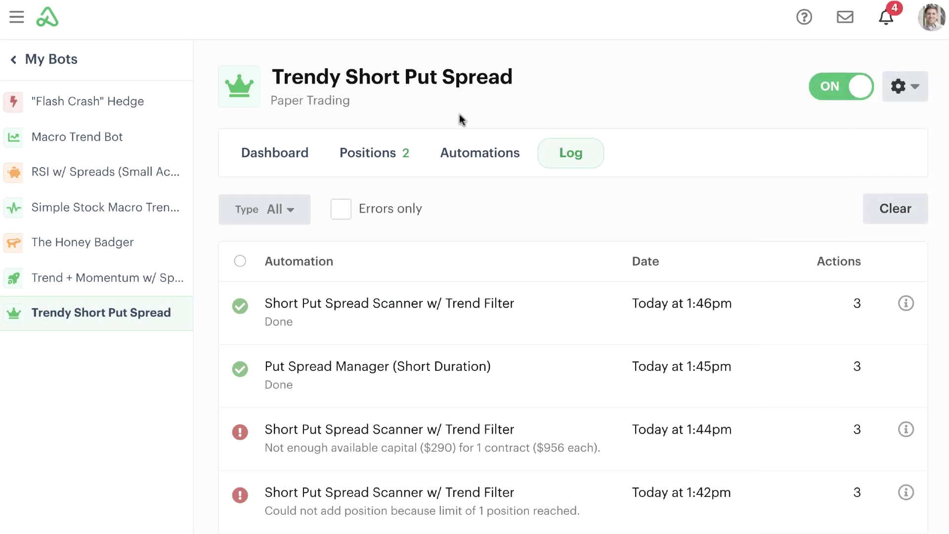
click(368, 156)
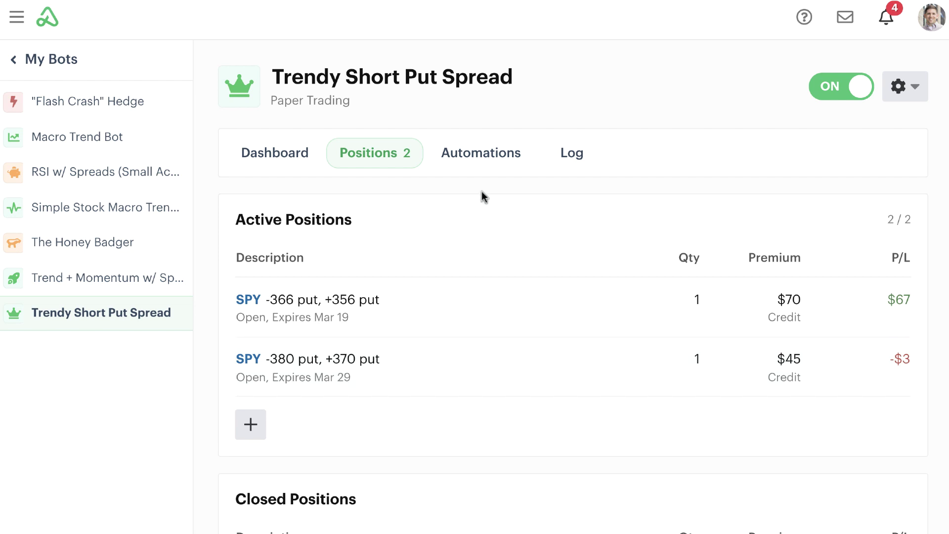
Run the Short Put Spread Scanner w/ Trend Filter automation for SPY once more to test the position limit
click(482, 157)
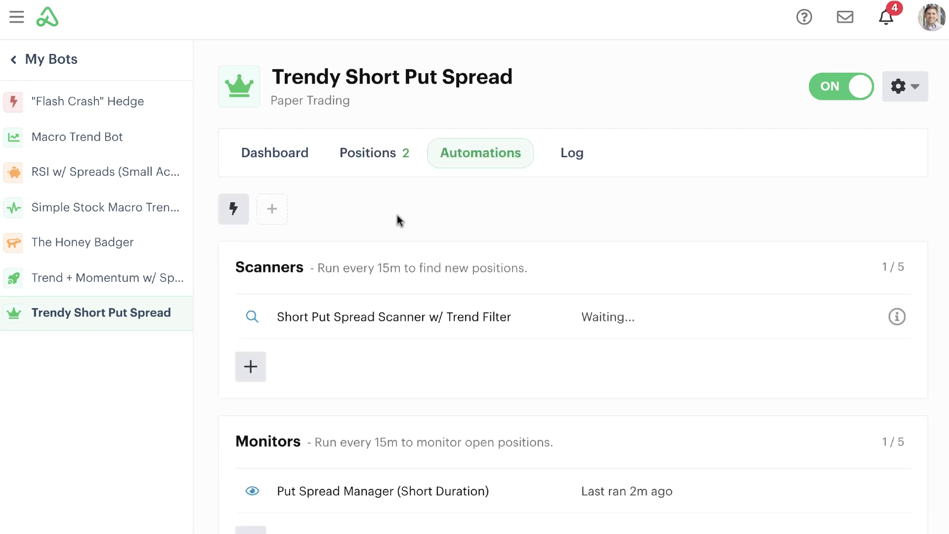
click(233, 208)
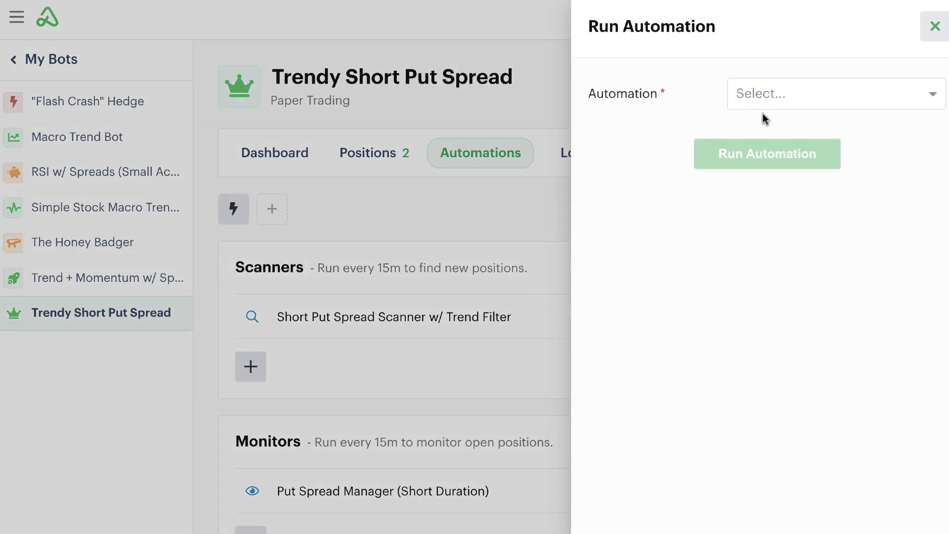
click(804, 97)
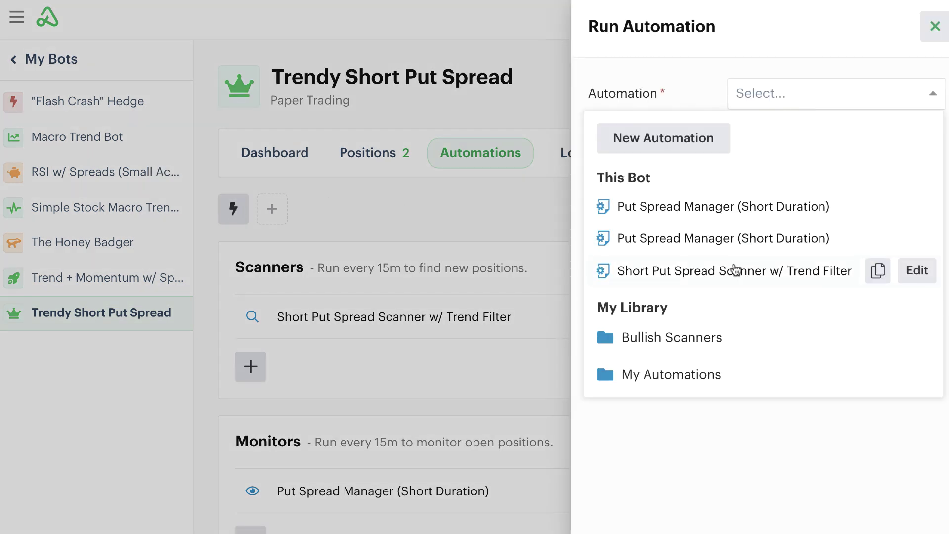
click(734, 269)
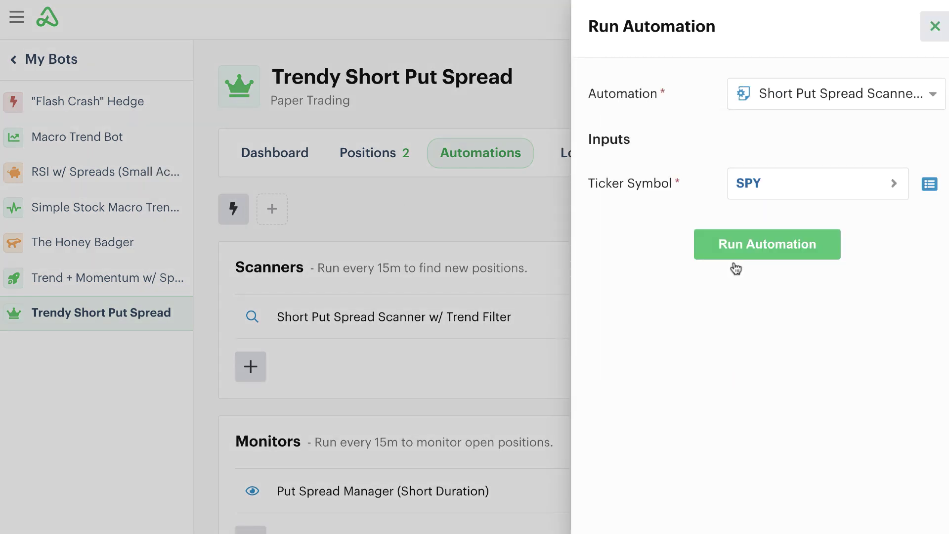
click(742, 245)
click(812, 246)
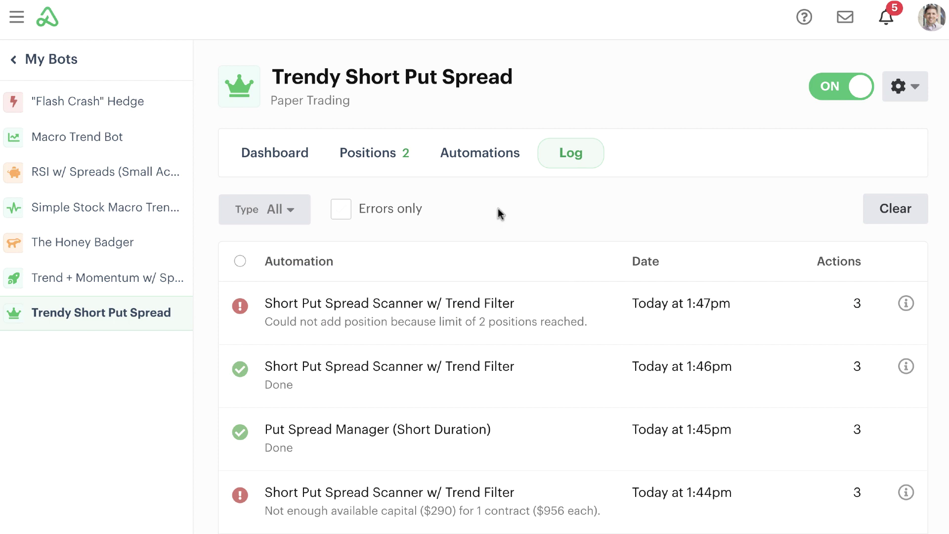
Set the bot's daily position limit to 1 position and save the settings
click(906, 87)
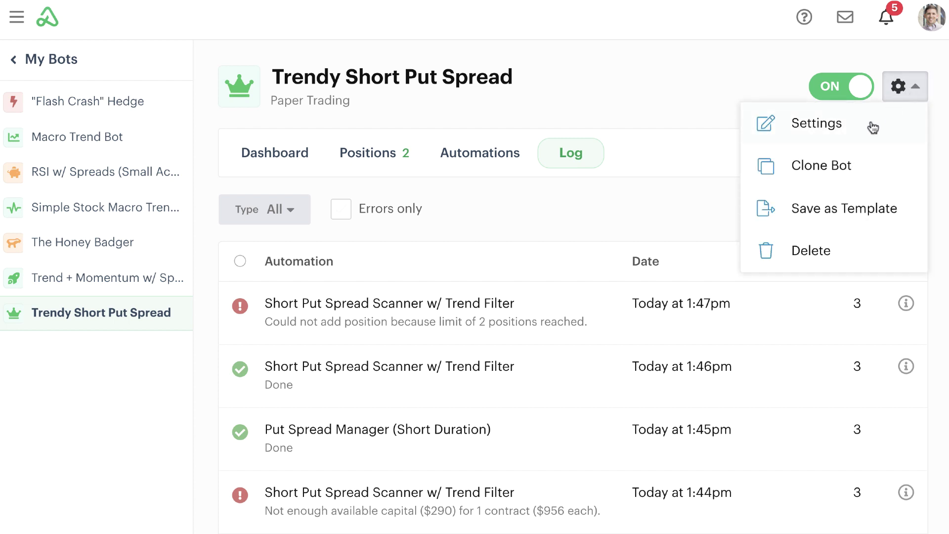
click(869, 130)
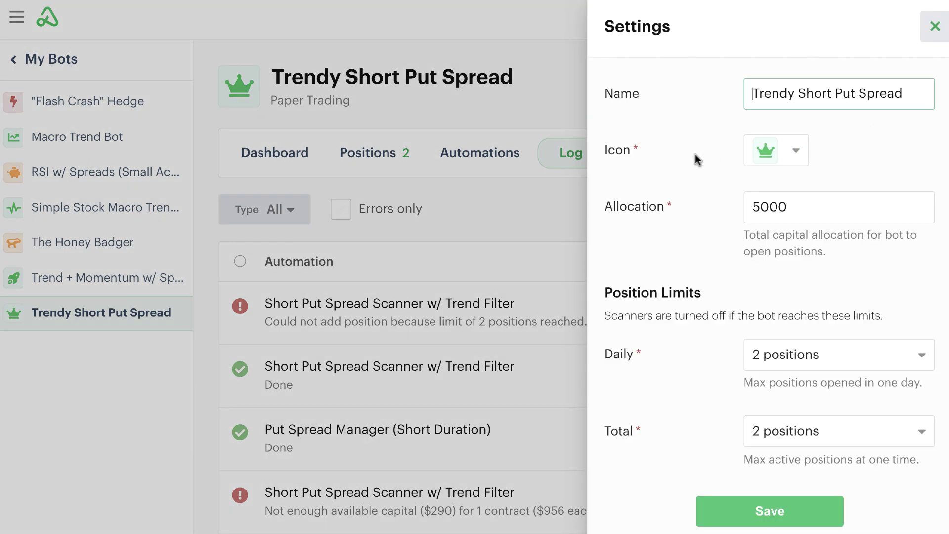
scroll(695, 158, down, 1)
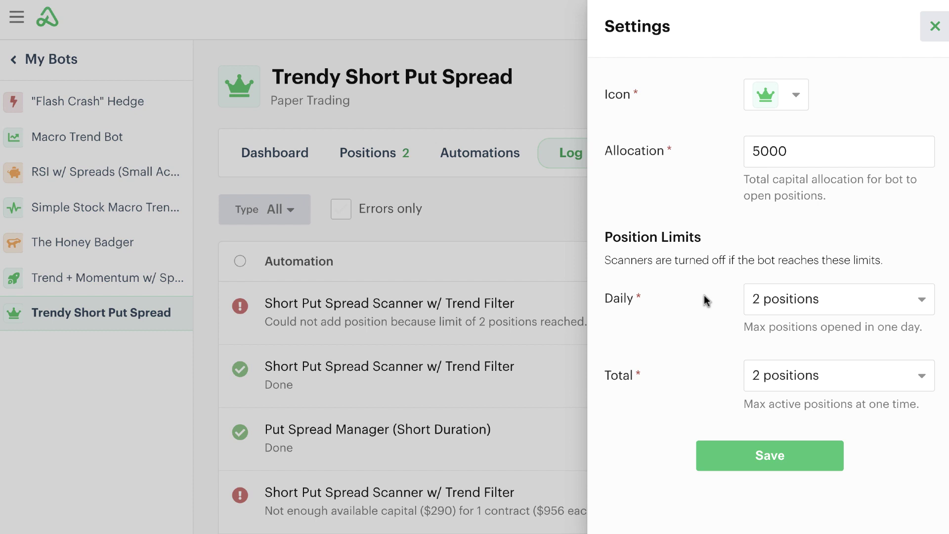
scroll(722, 159, up, 1)
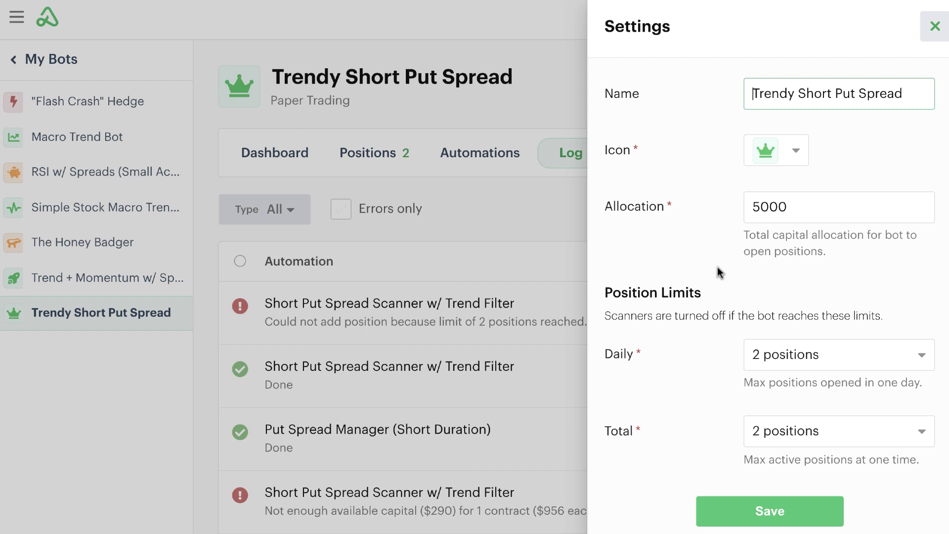
click(786, 353)
click(797, 388)
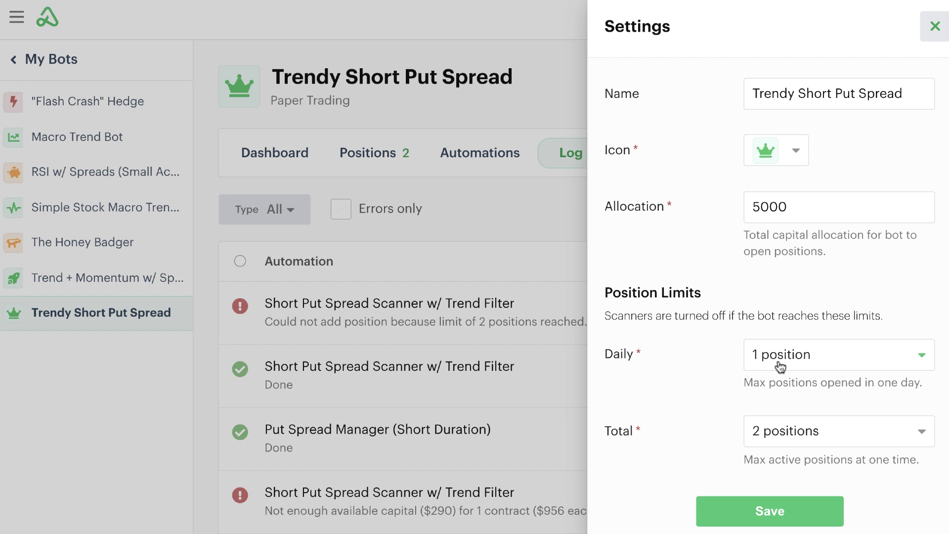
click(751, 512)
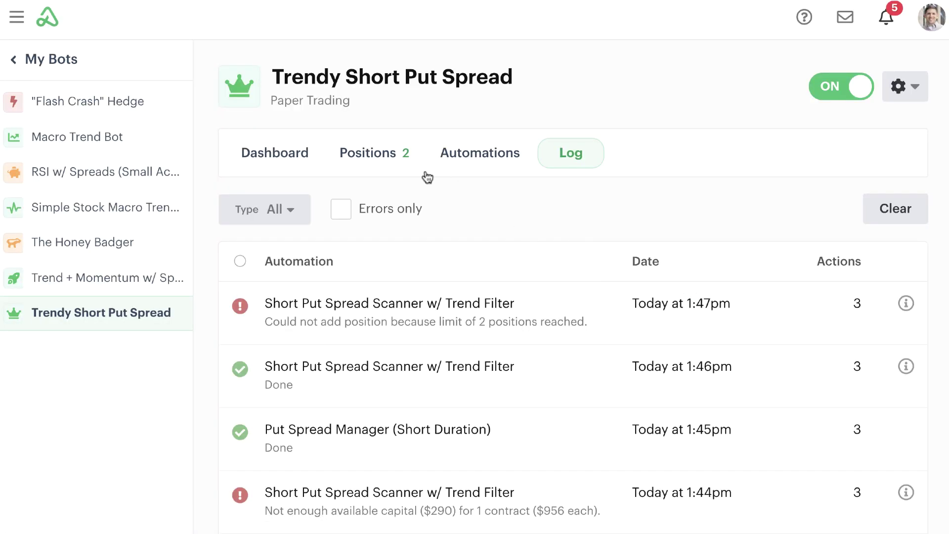
Close the bot's active SPY -380 put, +370 put spread expiring Mar 29 and check the log for the closing entry
click(375, 153)
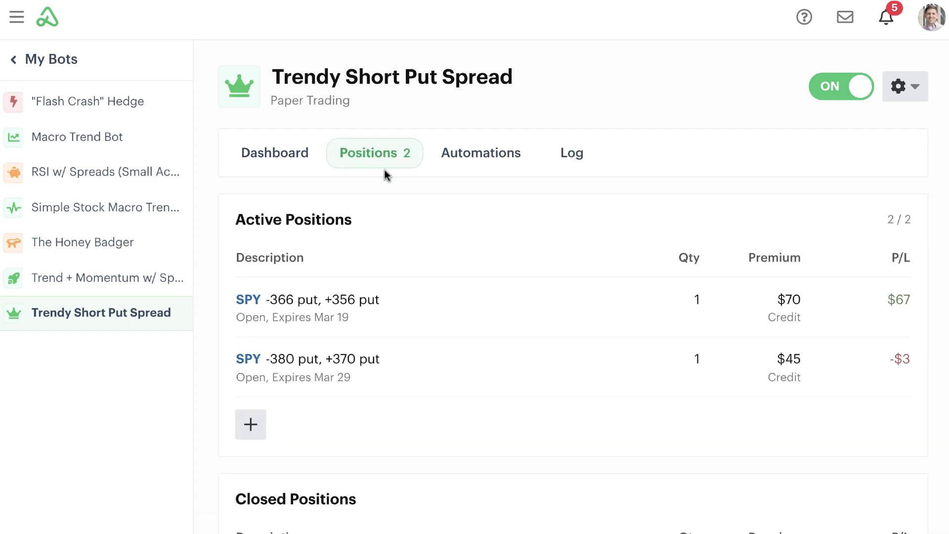
click(437, 362)
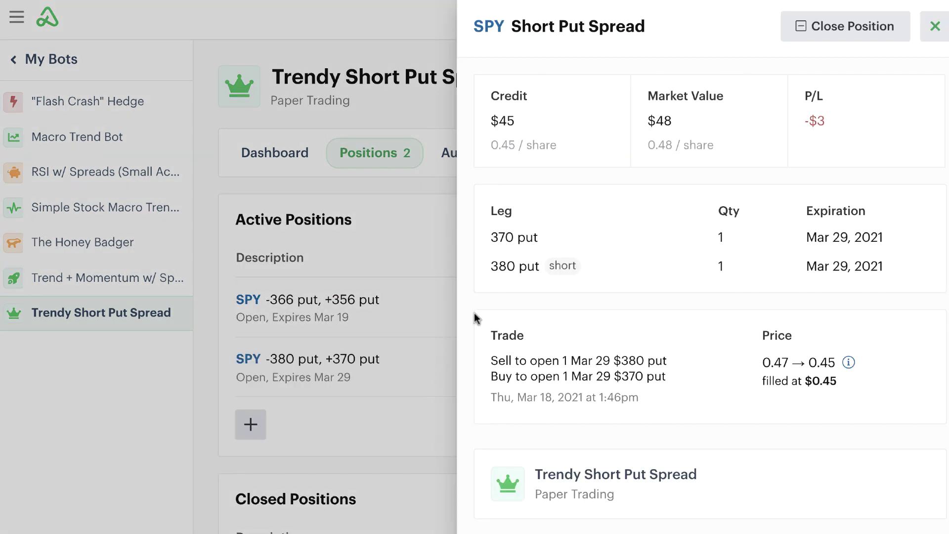
click(842, 26)
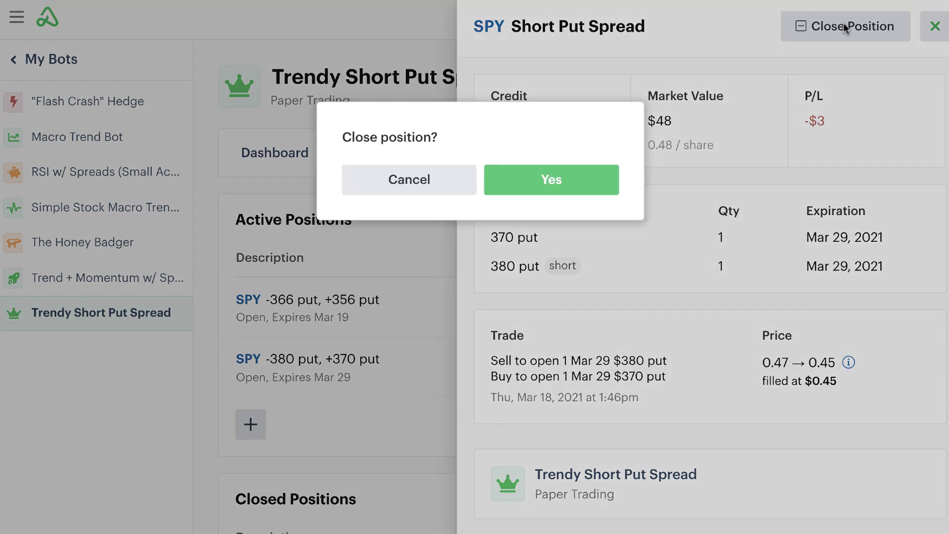
click(553, 180)
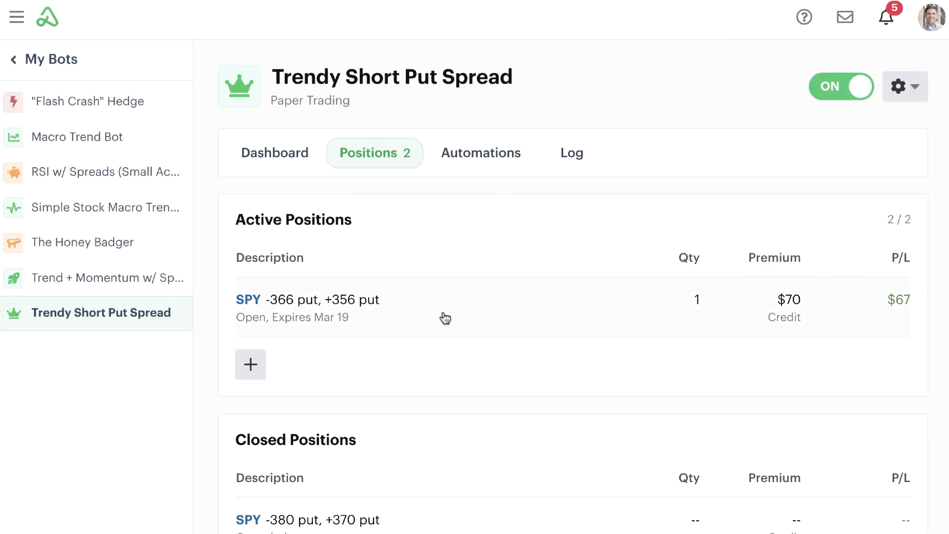
click(574, 155)
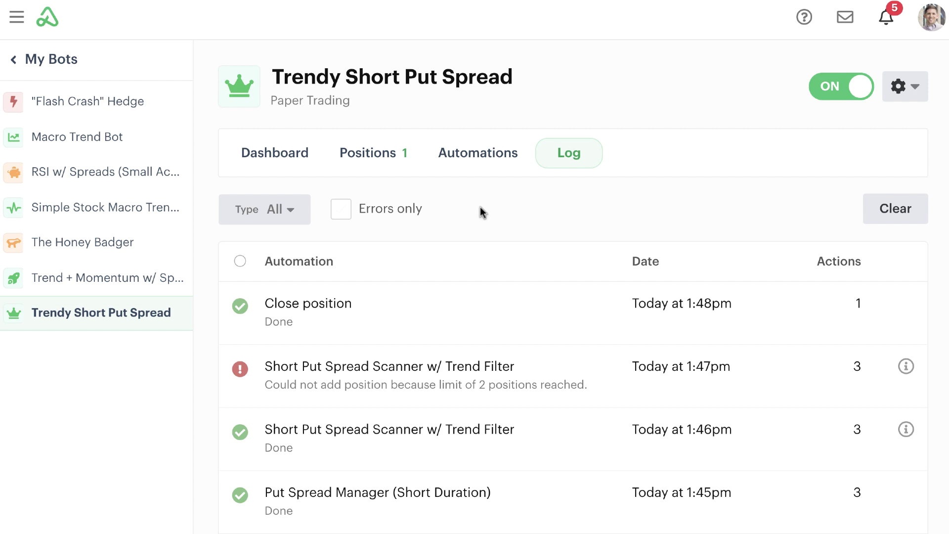
Review the allocation and the daily and total position limits in the Trendy Short Put Spread bot's settings
click(276, 152)
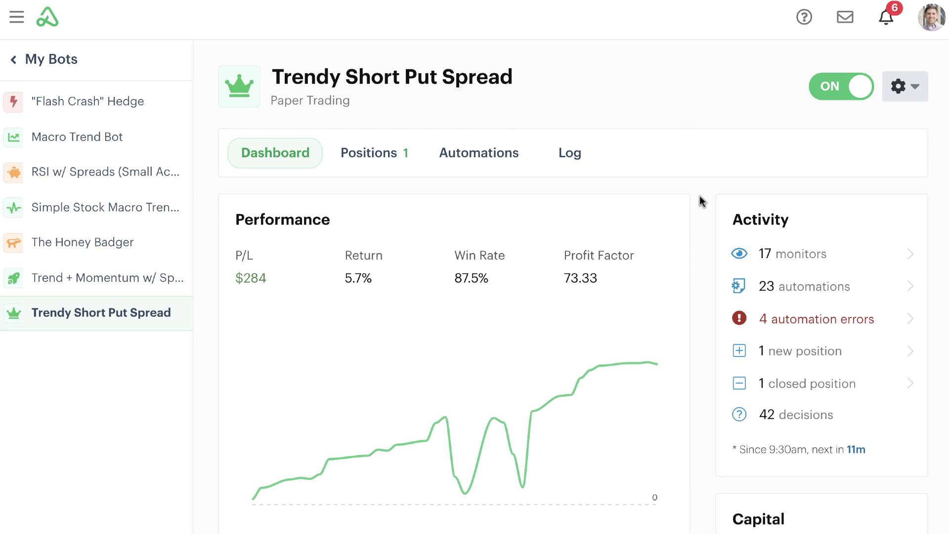
click(903, 86)
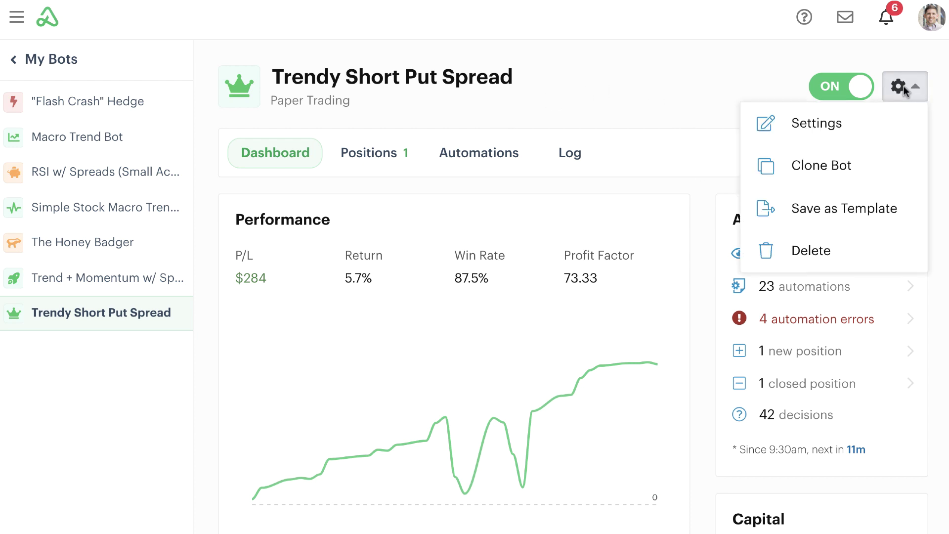
click(859, 128)
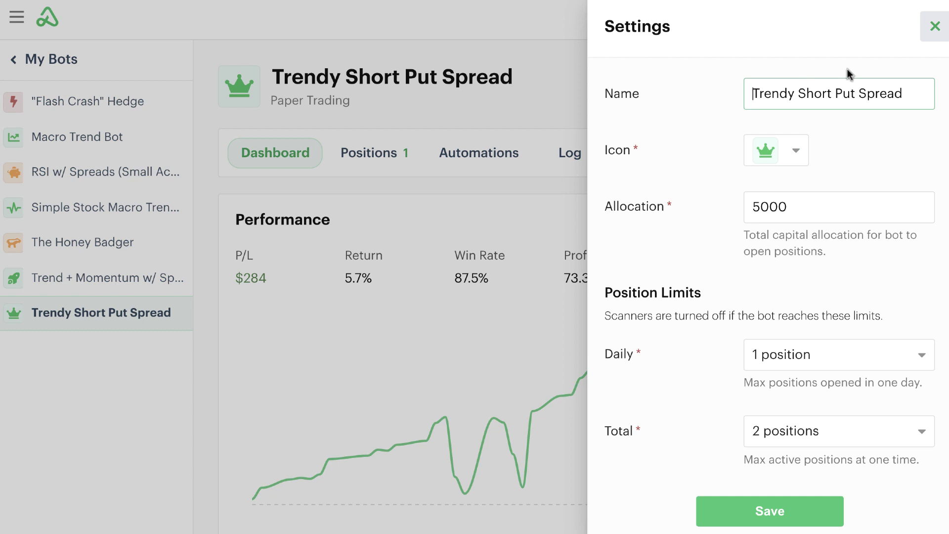
click(934, 26)
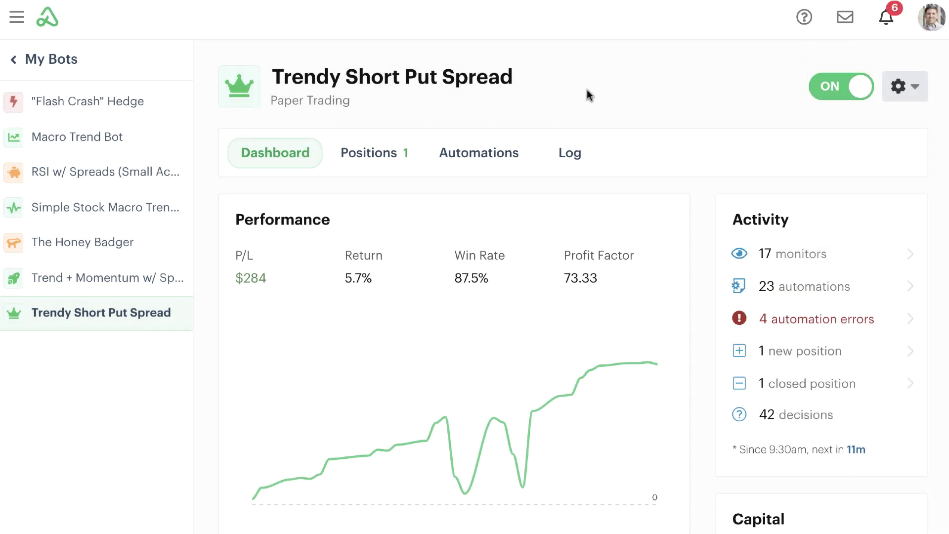